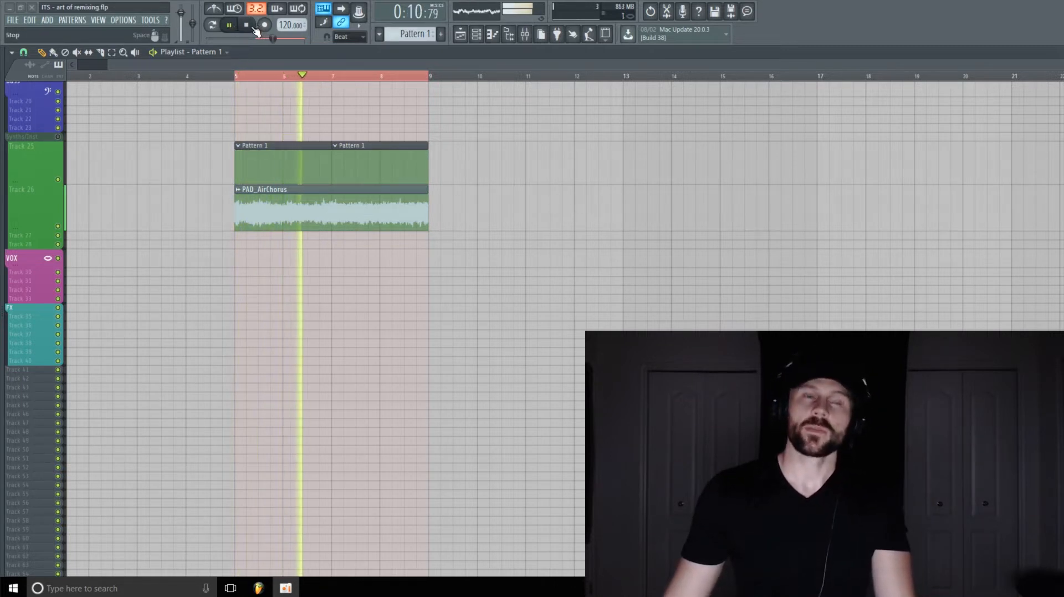
# - Stop the playback and slightly reduce the height of Track 26 in the playlist
pyautogui.click(246, 25)
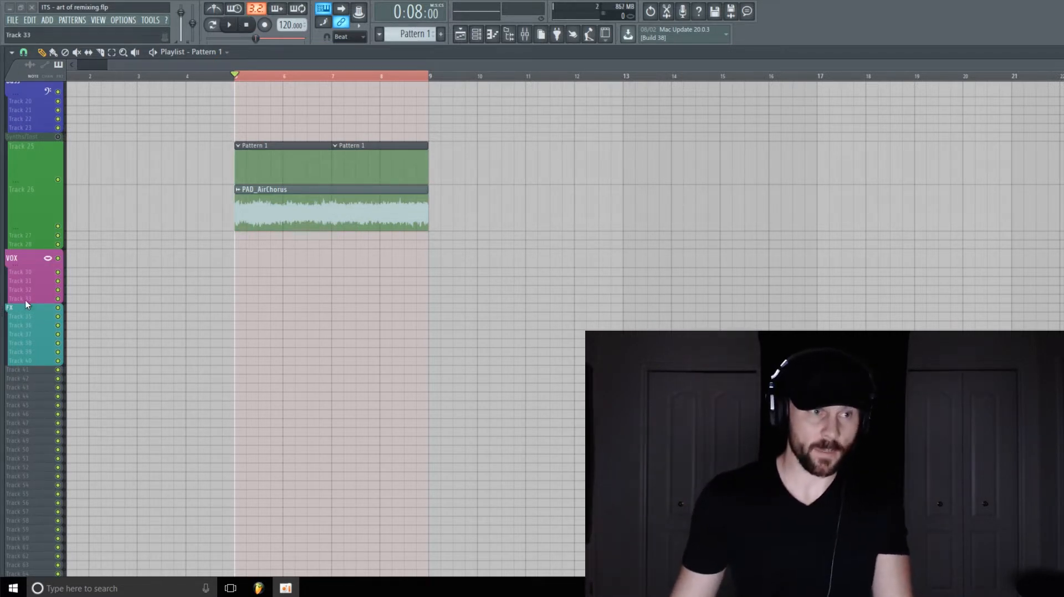
pyautogui.moveTo(28, 233); pyautogui.dragTo(28, 225)
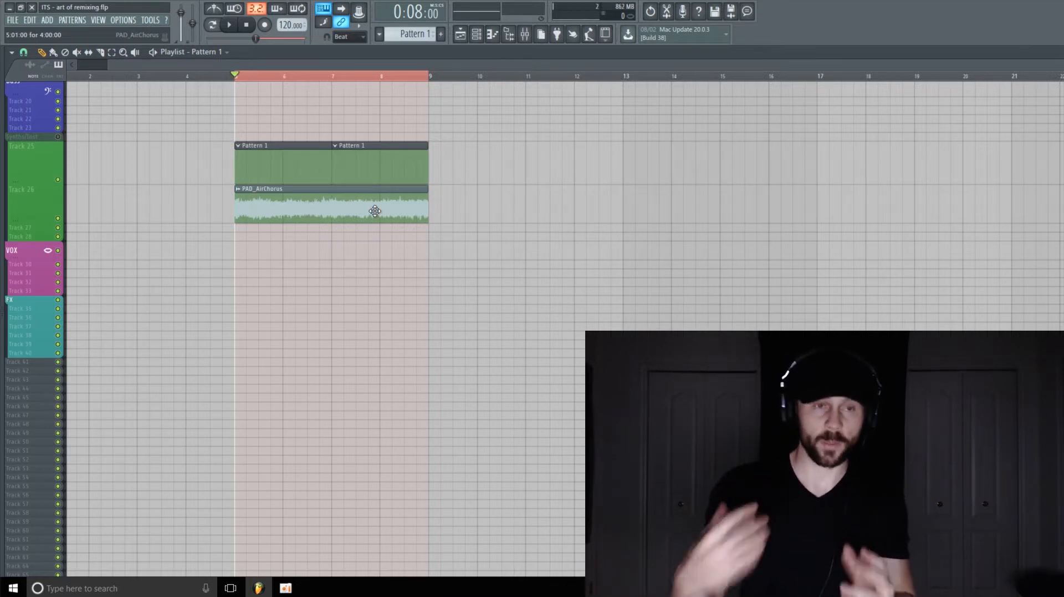
# - Open the piano roll of the FL Keys channel
pyautogui.click(527, 36)
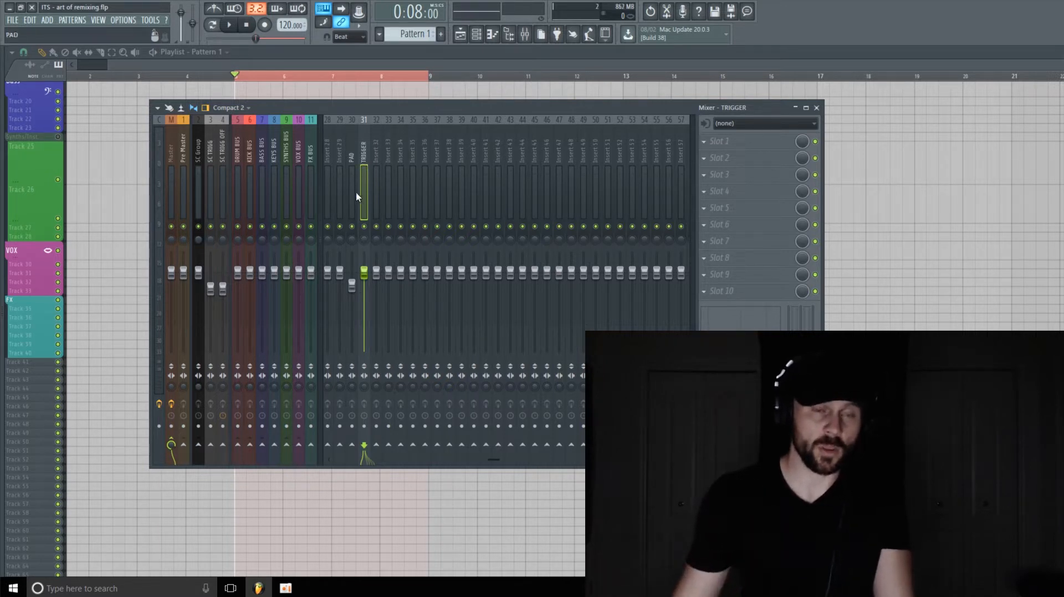
pyautogui.click(477, 34)
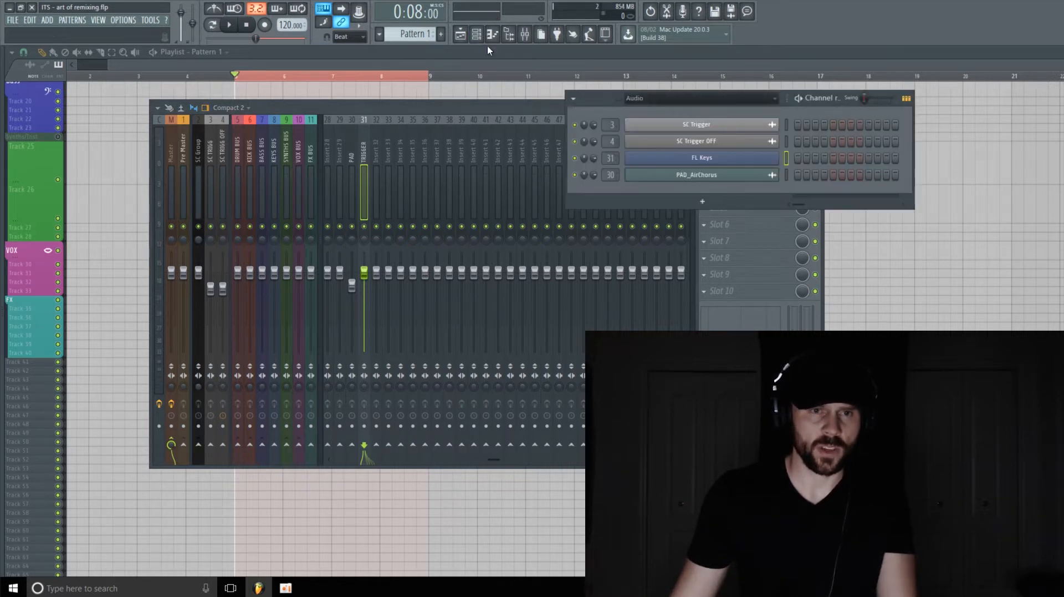
pyautogui.rightClick(761, 161)
pyautogui.click(797, 159)
pyautogui.rightClick(764, 160)
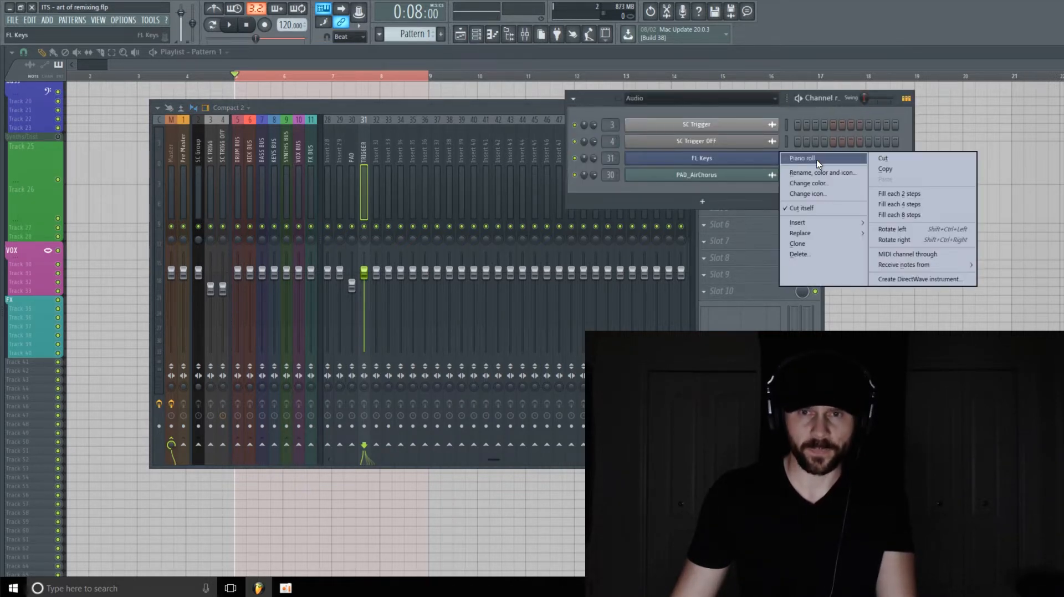
pyautogui.click(815, 160)
# - Draw eleven one-step C5 notes spaced every three steps from the start of bar 1 to the end of bar 2
pyautogui.scroll(-3, 62, 271)
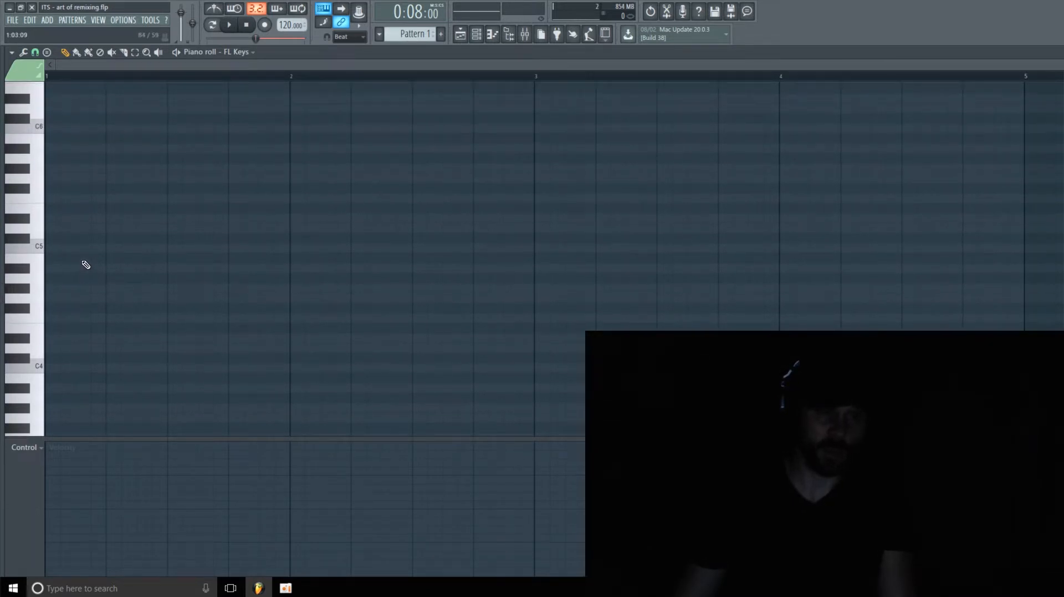
pyautogui.scroll(-3, 81, 262)
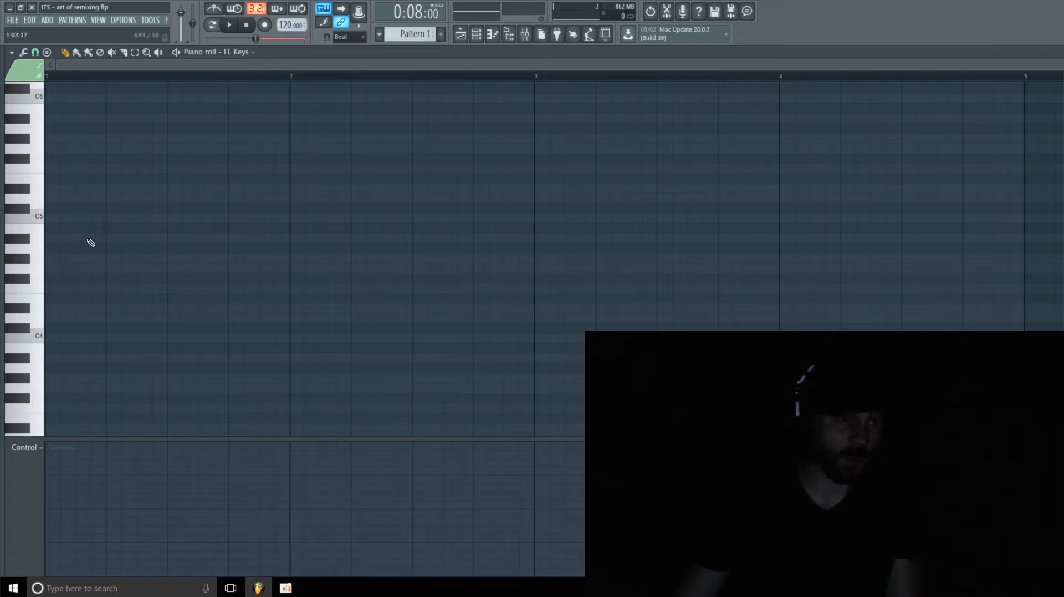
pyautogui.click(51, 216)
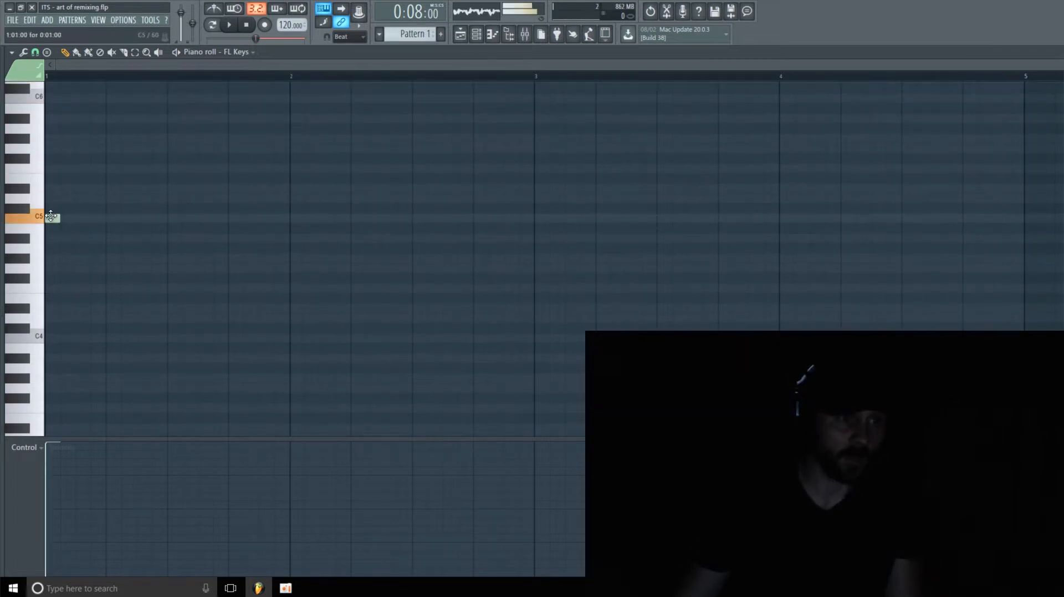
pyautogui.click(95, 218)
pyautogui.click(143, 219)
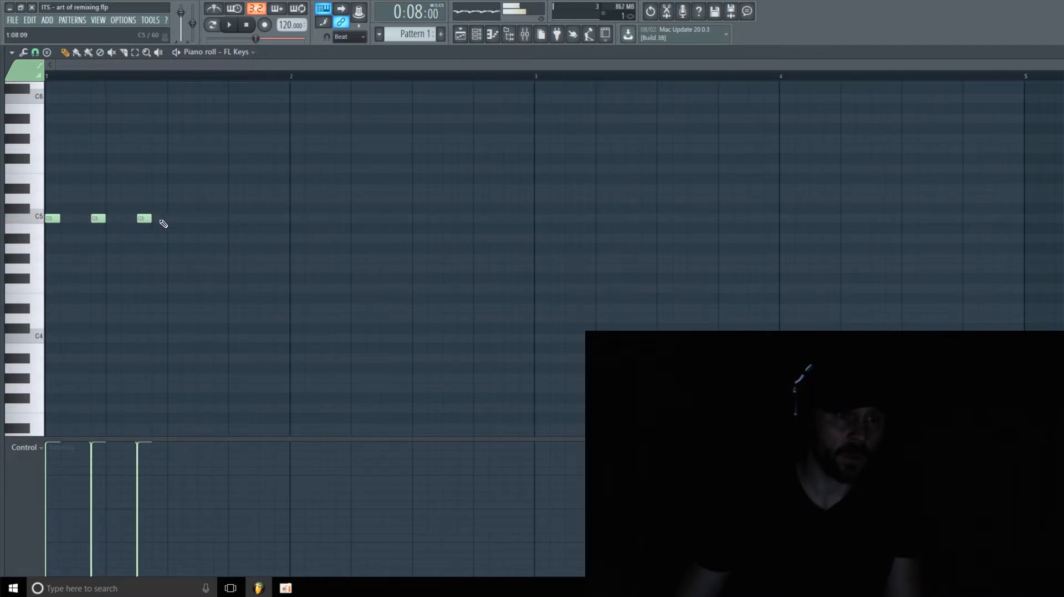
pyautogui.click(190, 219)
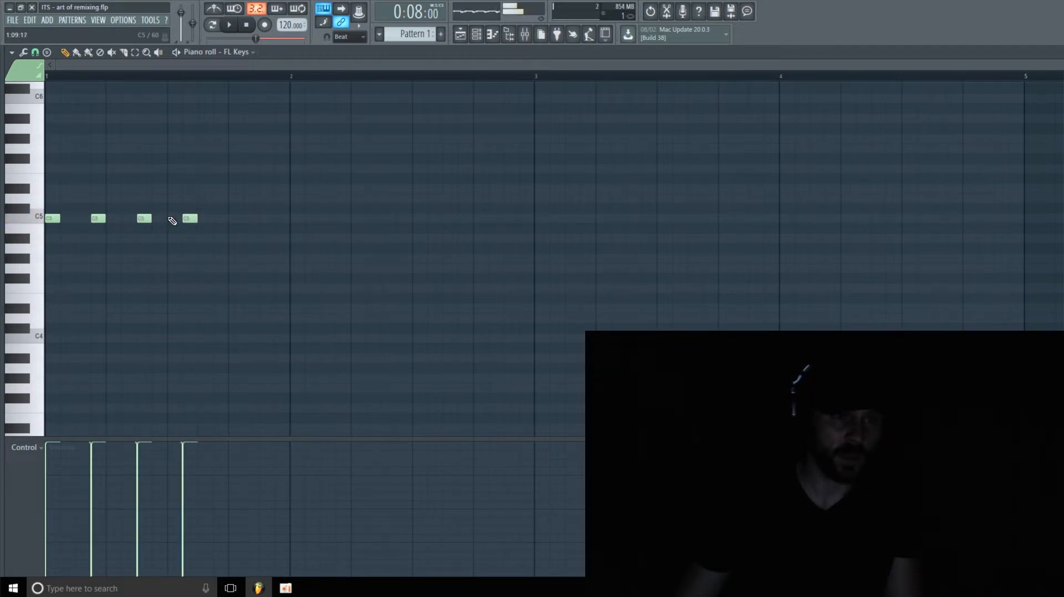
pyautogui.click(236, 218)
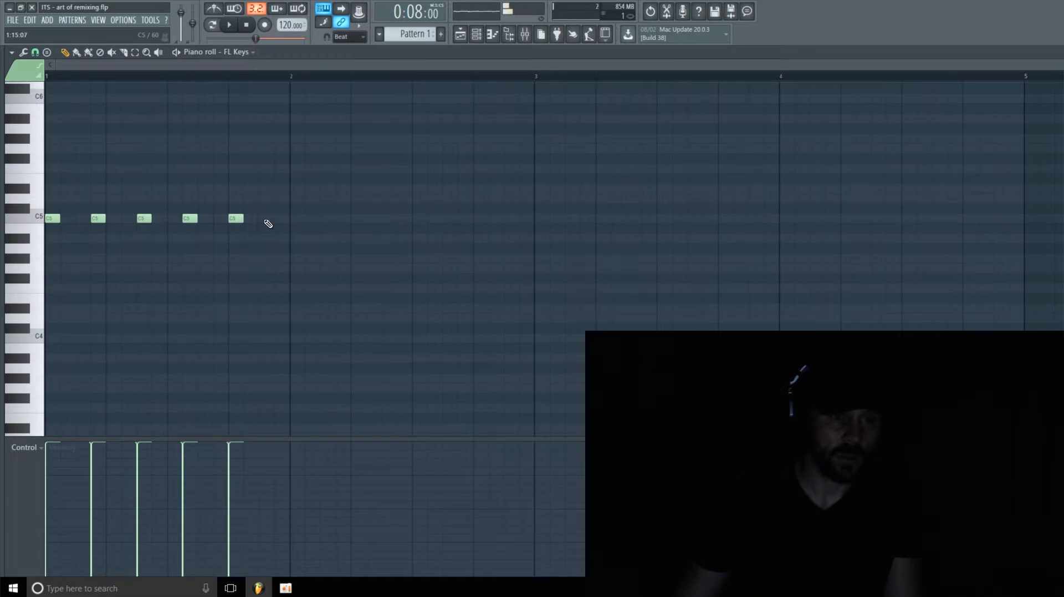
pyautogui.click(270, 221)
pyautogui.moveTo(267, 219); pyautogui.dragTo(283, 220)
pyautogui.click(328, 219)
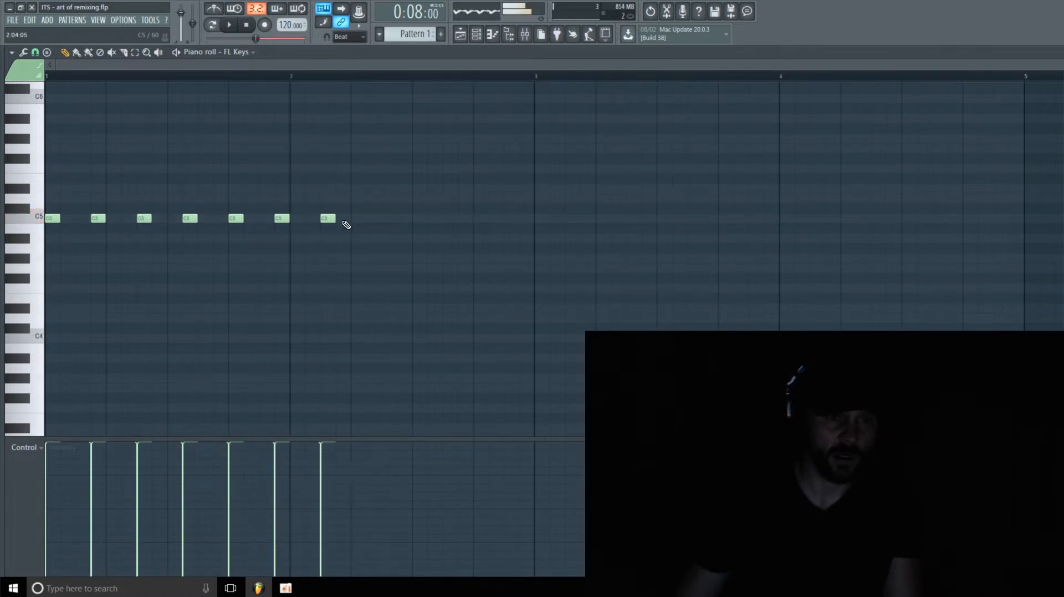
pyautogui.click(373, 219)
pyautogui.click(416, 219)
pyautogui.click(464, 220)
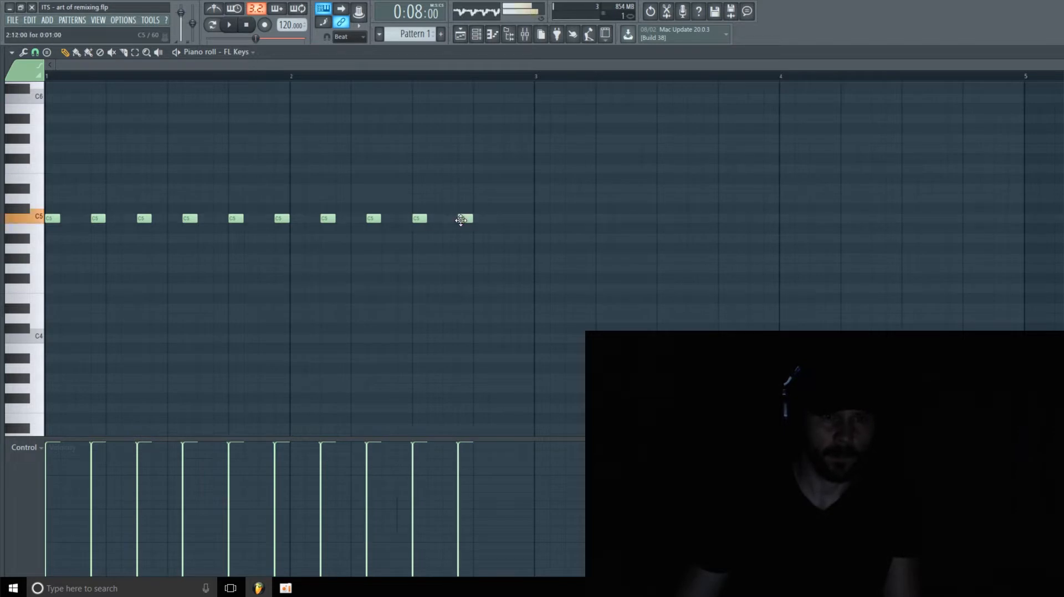
pyautogui.click(508, 220)
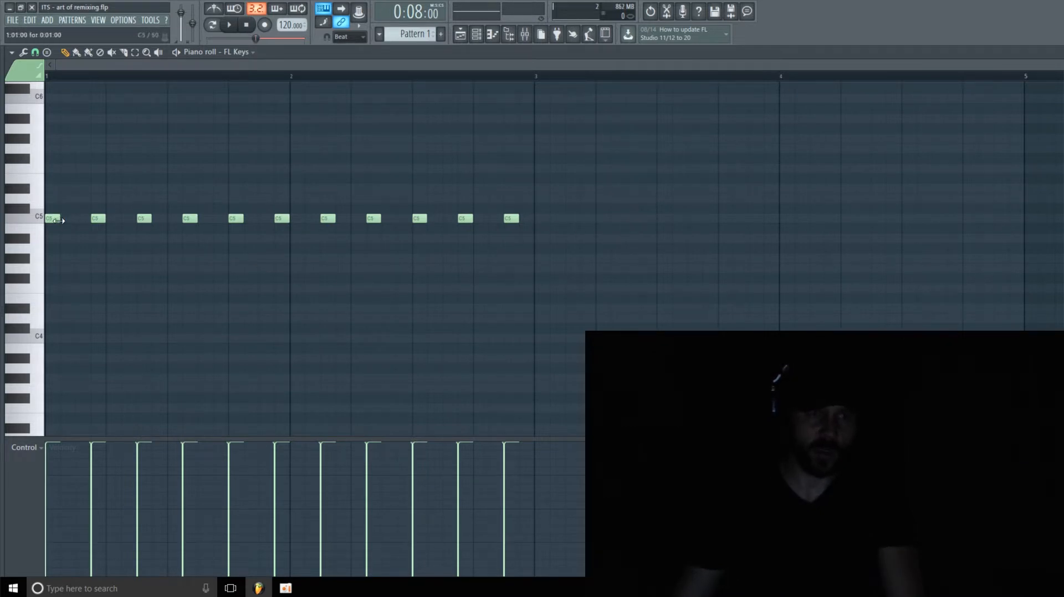
# - Mute Track 26 in the playlist and play back the repeated C5 rhythm of Pattern 1 on its own
pyautogui.press('space')
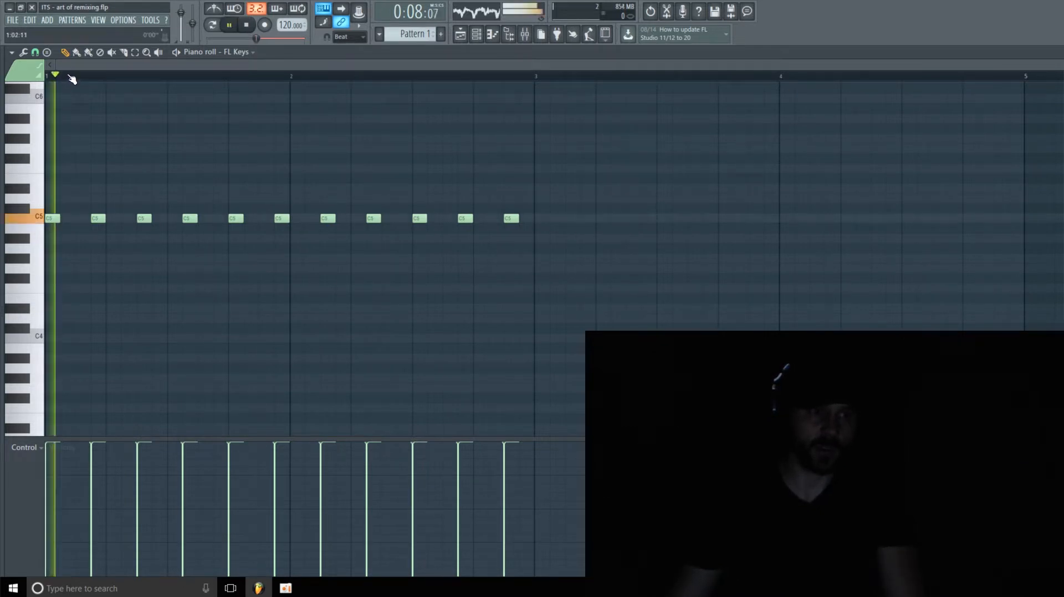
pyautogui.press('space')
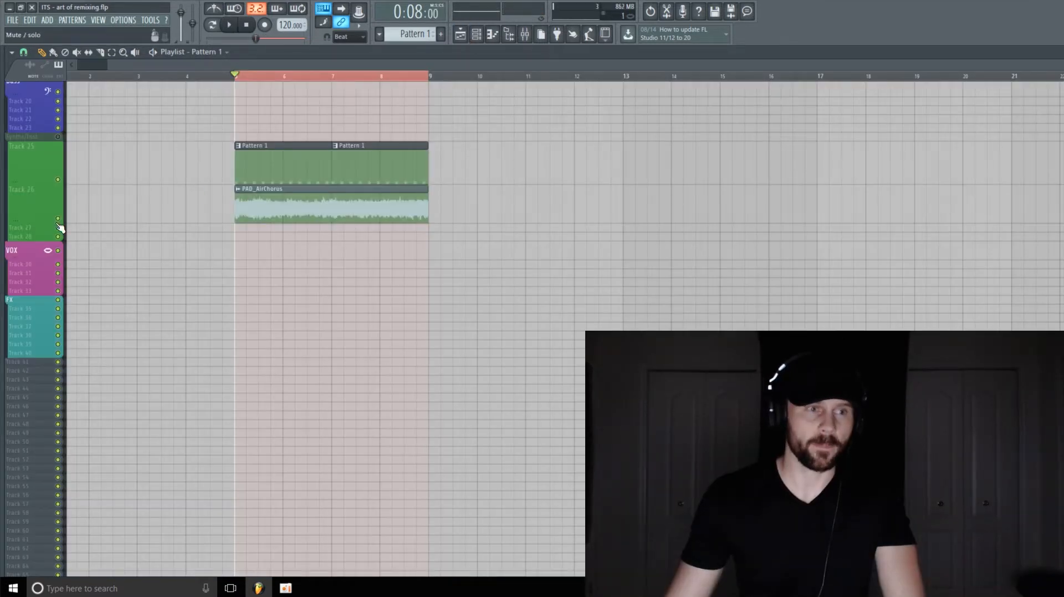
pyautogui.click(57, 220)
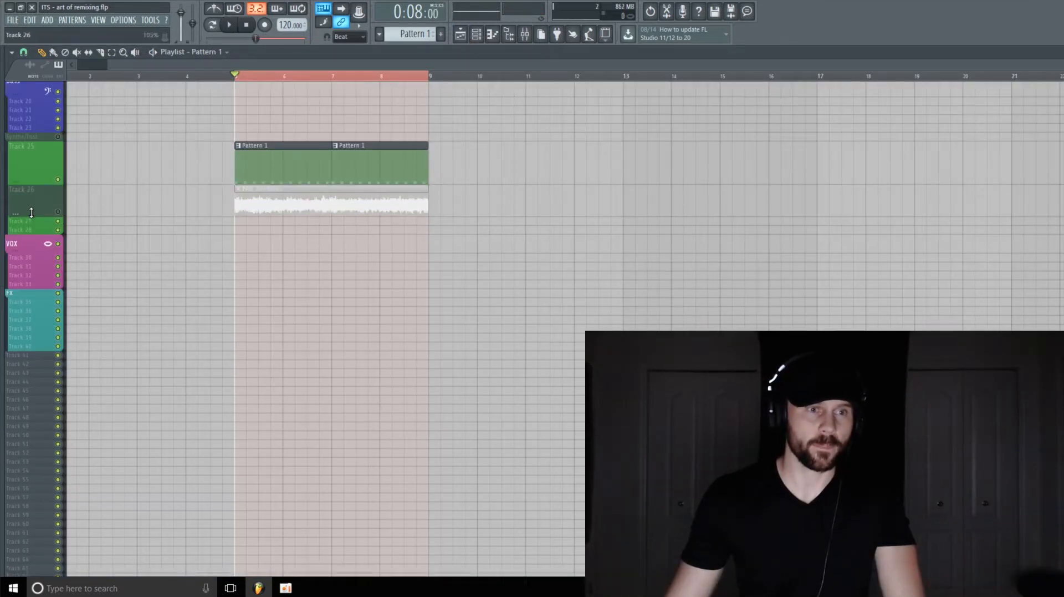
pyautogui.press('space')
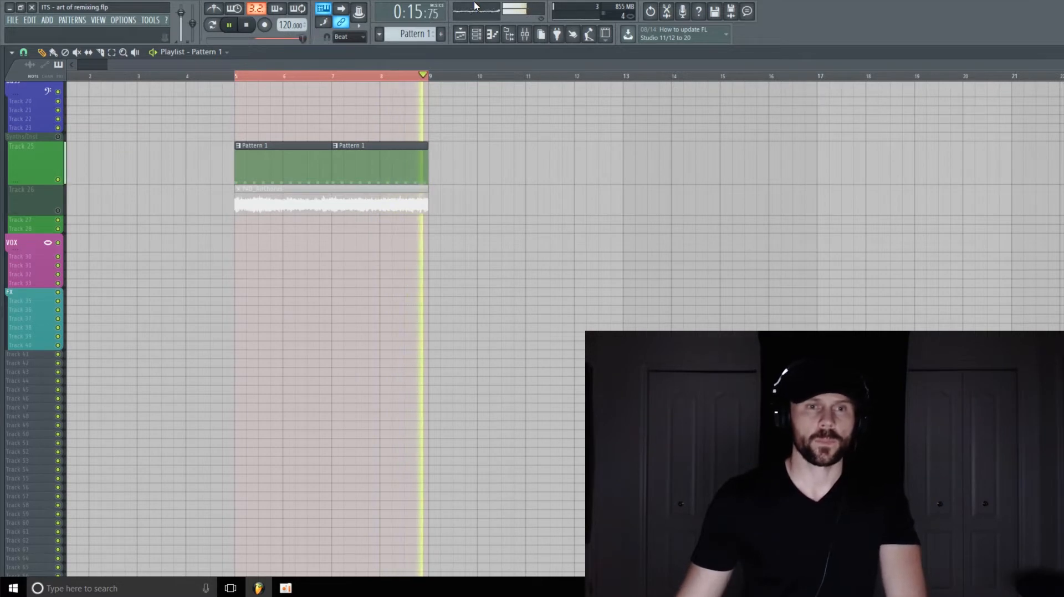
pyautogui.press('space')
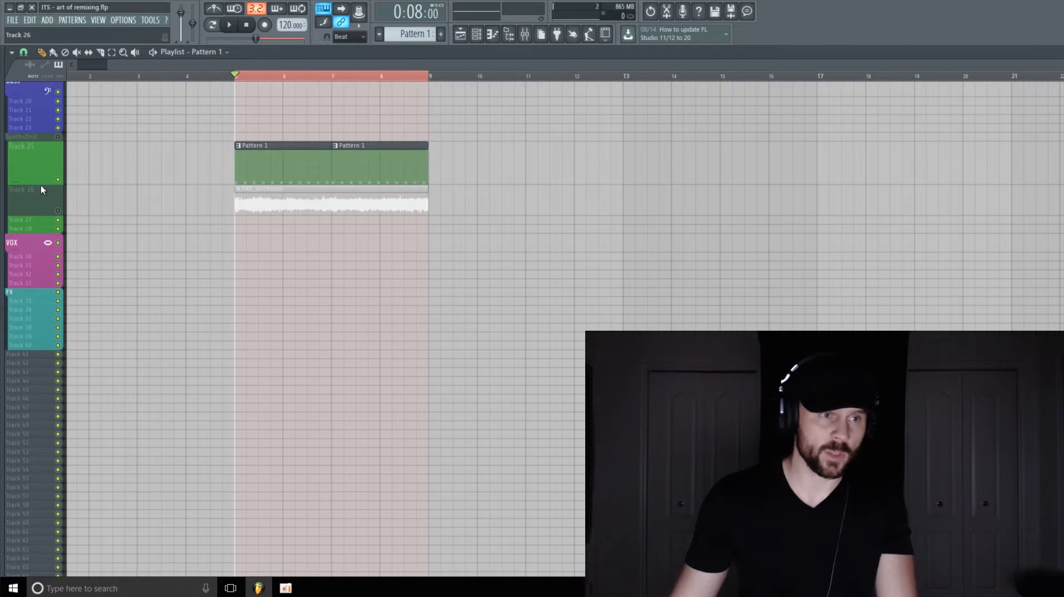
# - Reduce the heights of Tracks 25 and 26 in the playlist and unmute Track 26
pyautogui.moveTo(38, 209); pyautogui.dragTo(34, 177)
pyautogui.click(57, 208)
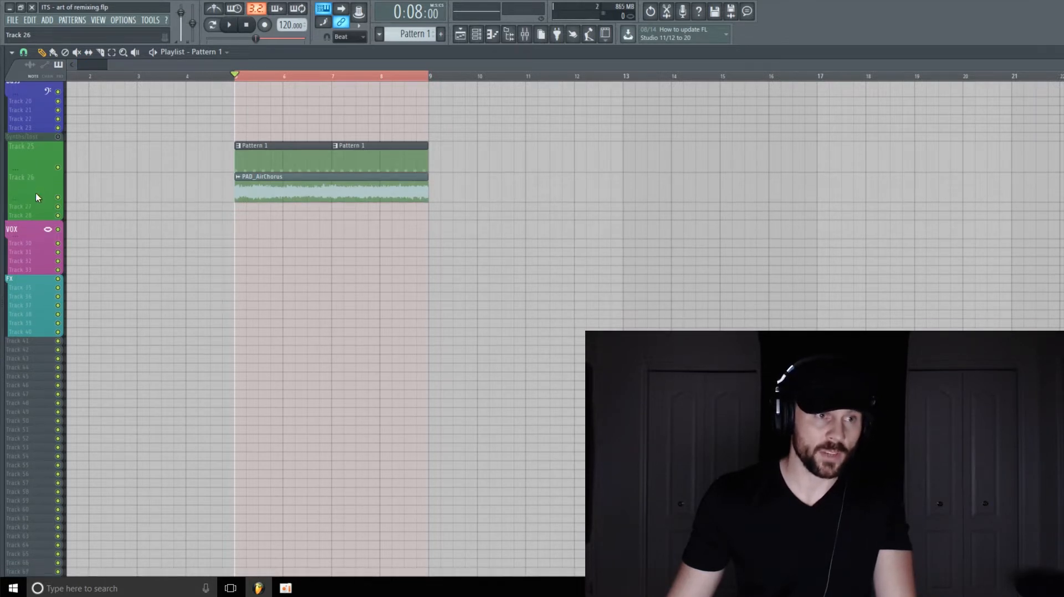
# - Show the channel rack and mixer, and play the song to check the signals on the PAD and TRIGGER mixer tracks
pyautogui.click(476, 34)
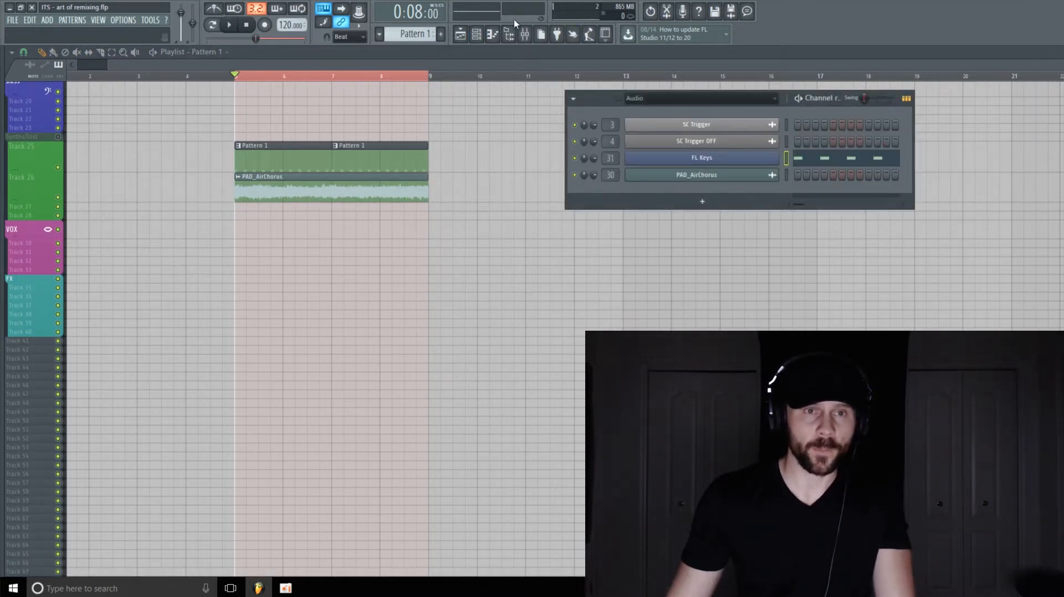
pyautogui.click(525, 34)
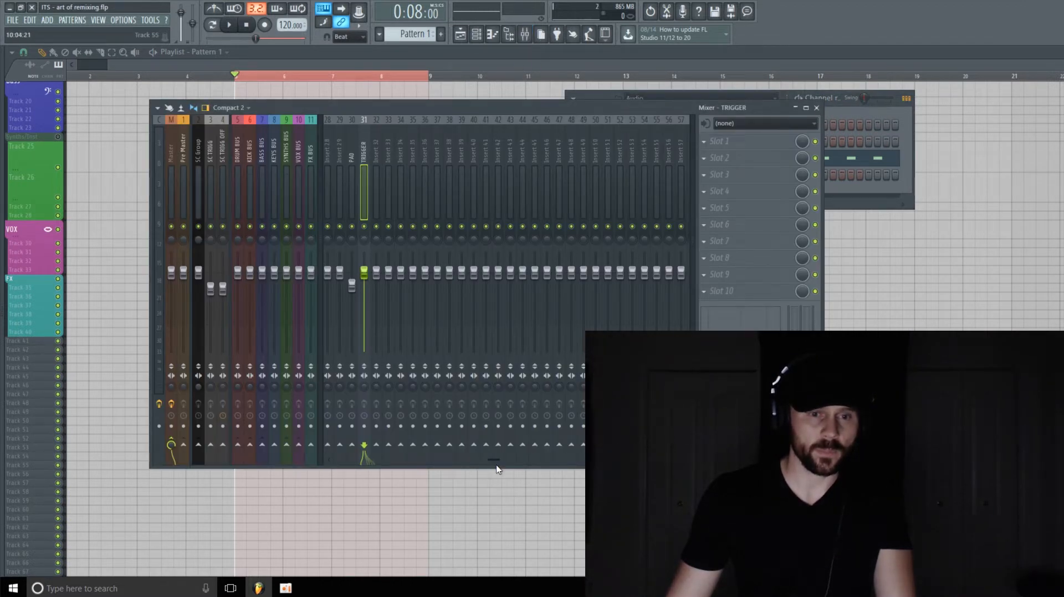
pyautogui.moveTo(496, 465); pyautogui.dragTo(477, 464)
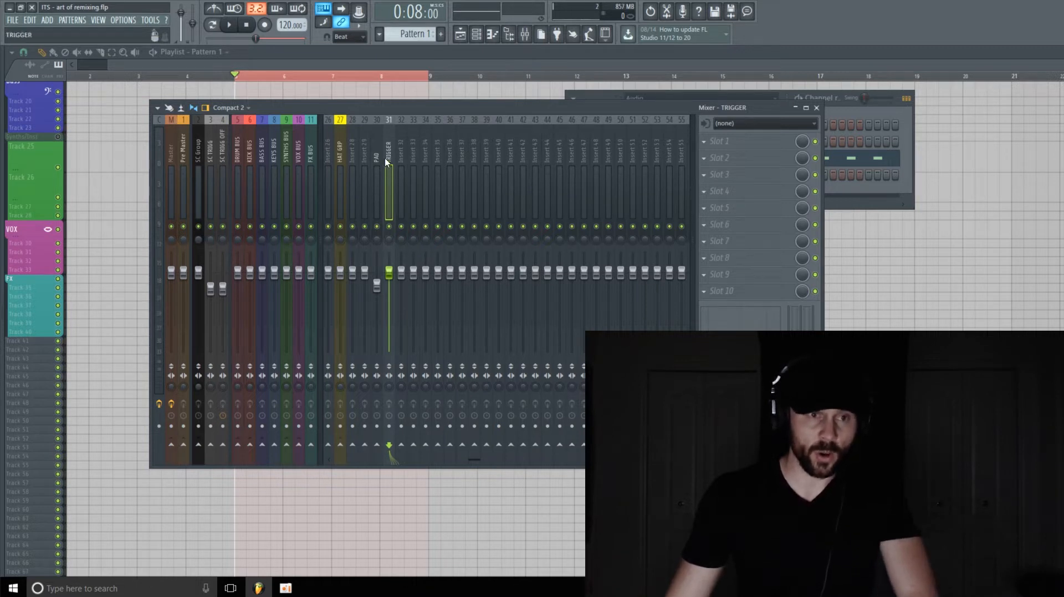
pyautogui.press('space')
pyautogui.press('space')
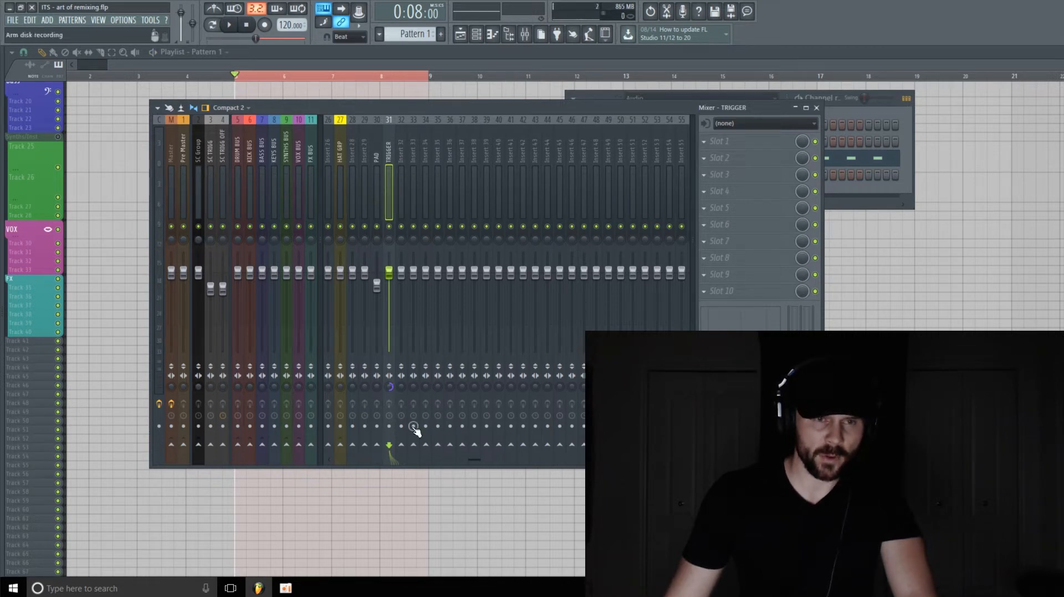
pyautogui.press('space')
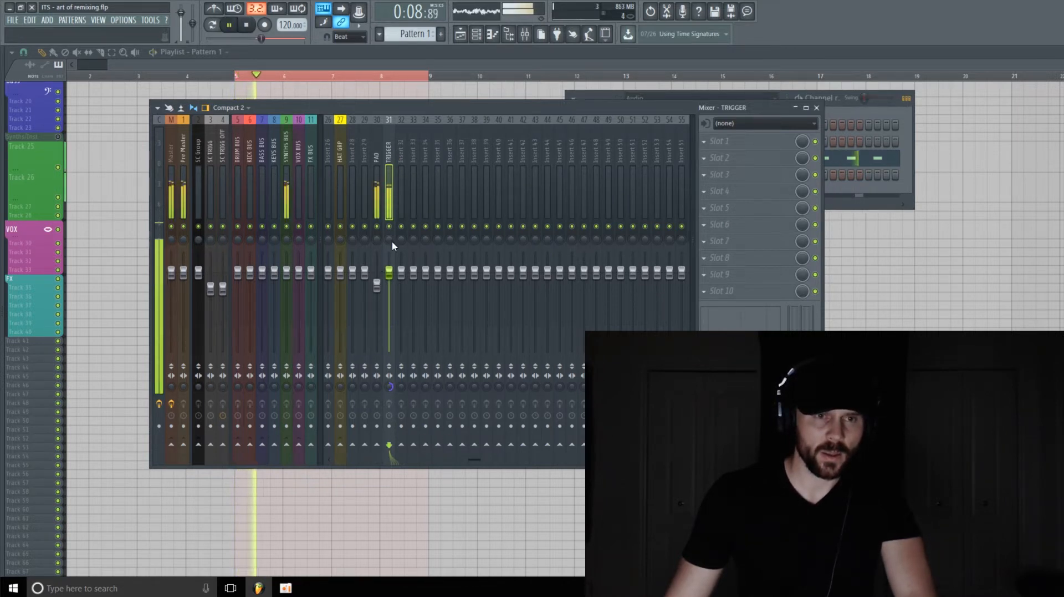
pyautogui.press('space')
# - Load Fruity parametric EQ 2 into slot 1 of the PAD mixer track and move its window clear of the effect slots
pyautogui.click(377, 166)
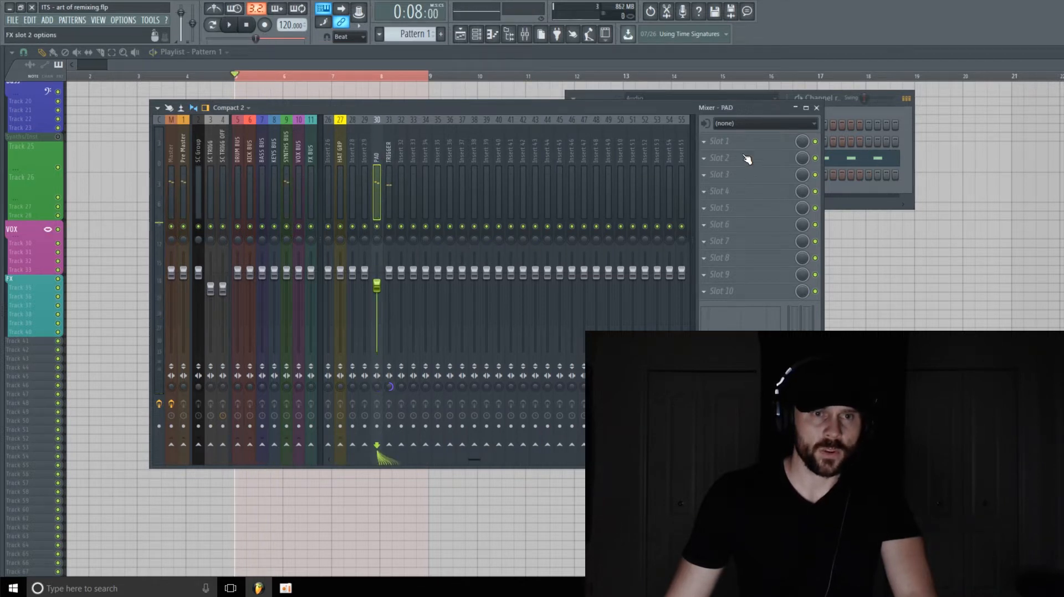
pyautogui.click(754, 145)
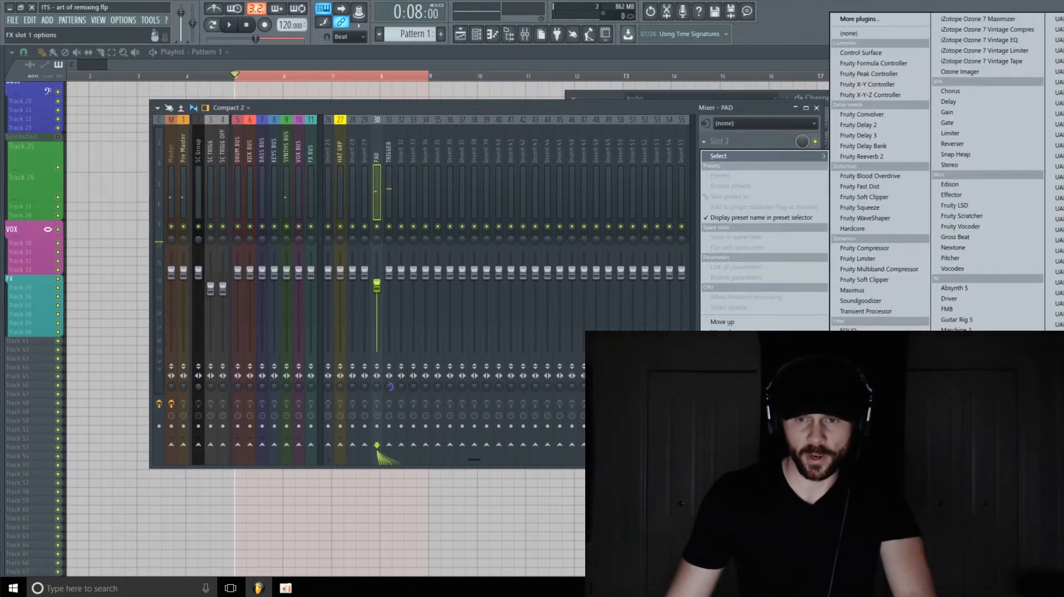
pyautogui.click(901, 281)
pyautogui.moveTo(708, 123); pyautogui.dragTo(404, 74)
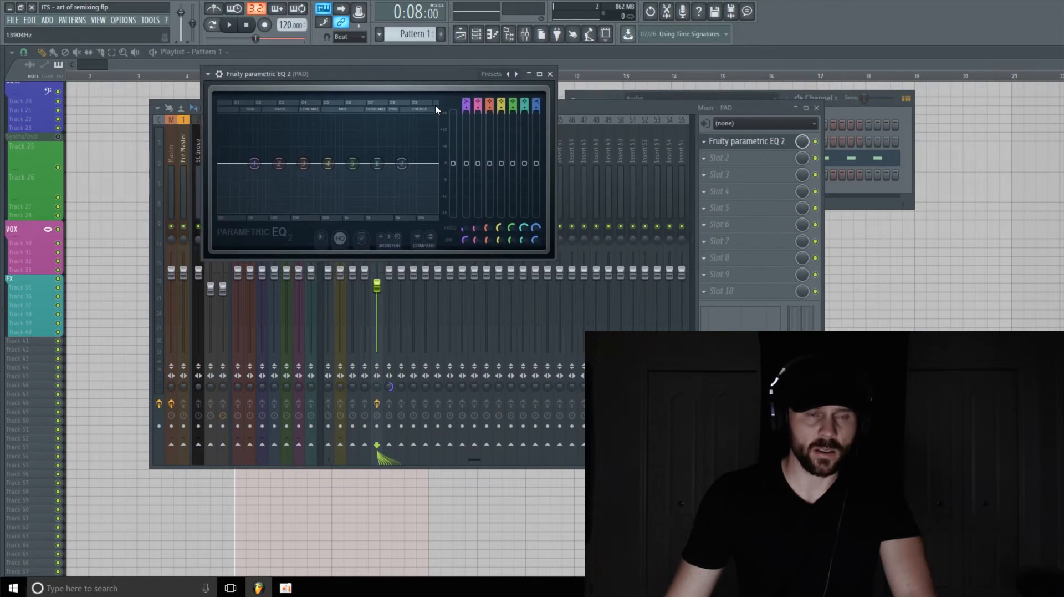
# - Change band 7 of the PAD equalizer to the Low pass type and move the plugin window aside
pyautogui.rightClick(400, 166)
pyautogui.moveTo(424, 193)
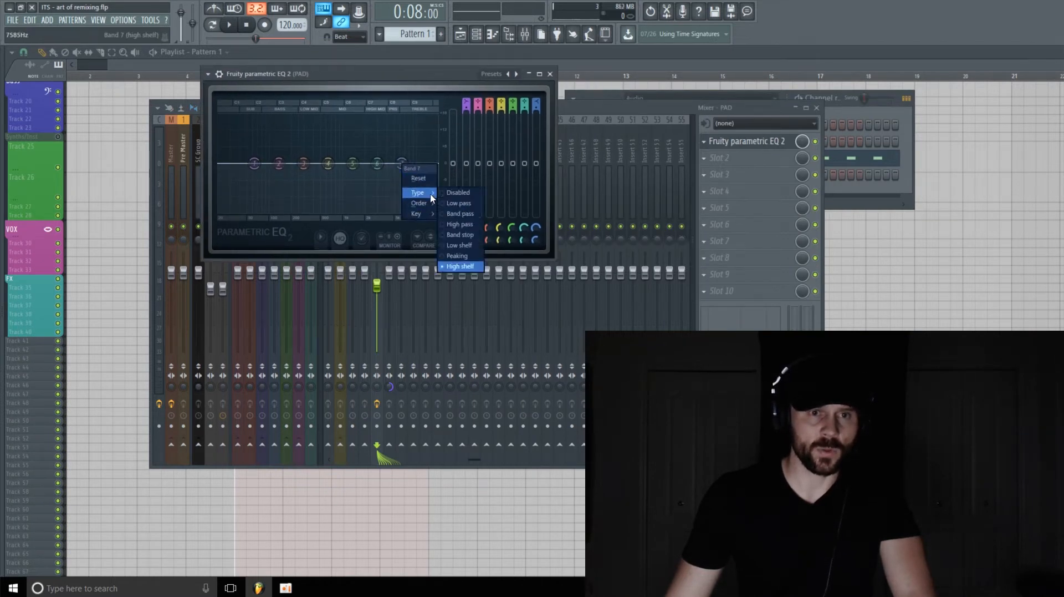
pyautogui.click(458, 203)
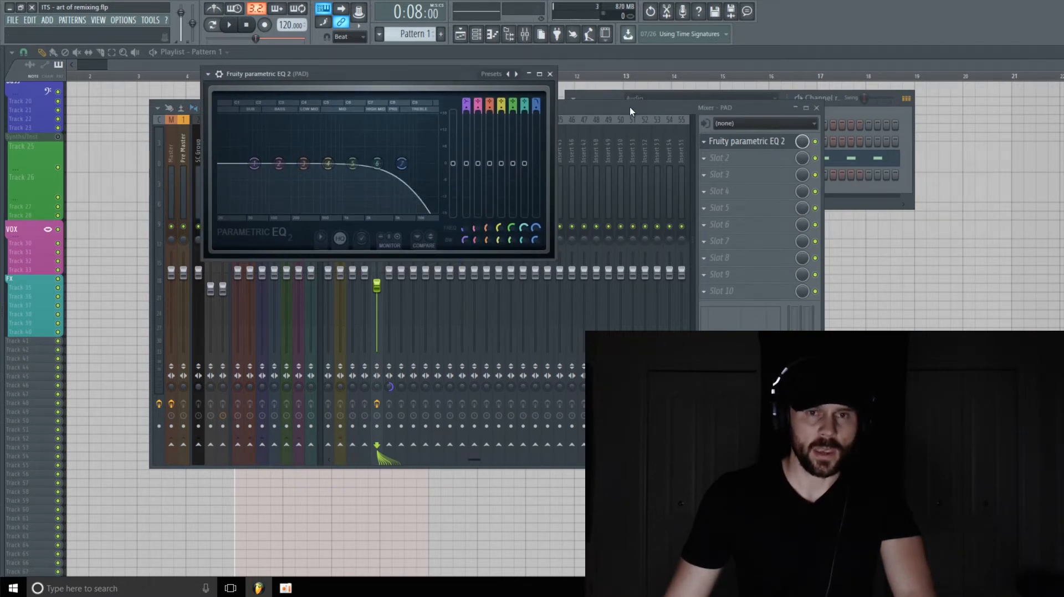
pyautogui.moveTo(377, 74); pyautogui.dragTo(277, 67)
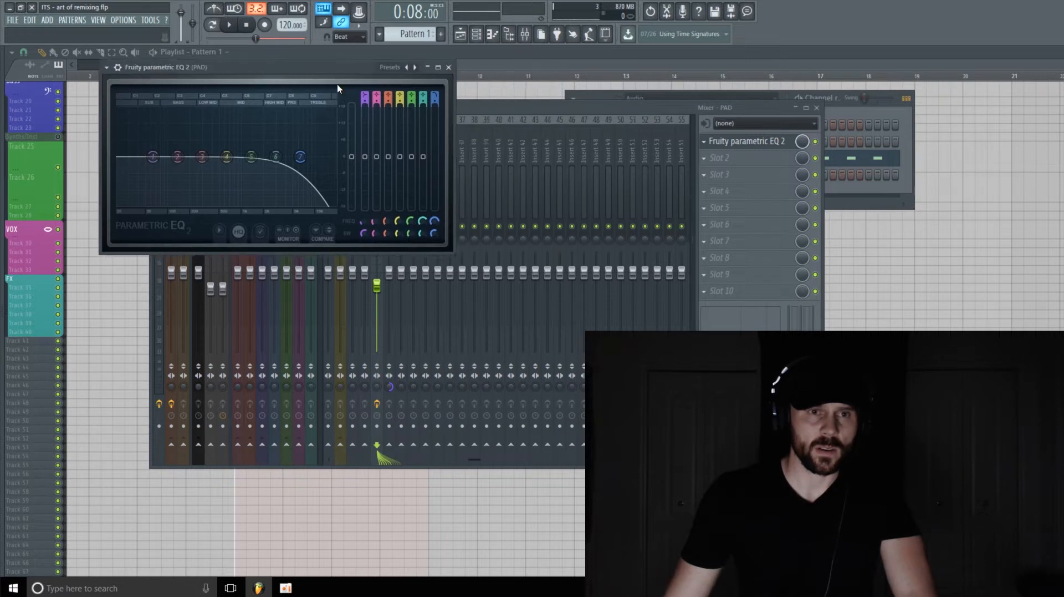
# - Load Fruity Peak Controller into slot 1 of the TRIGGER mixer track and place the PAD equalizer window beside it
pyautogui.click(525, 107)
pyautogui.click(390, 151)
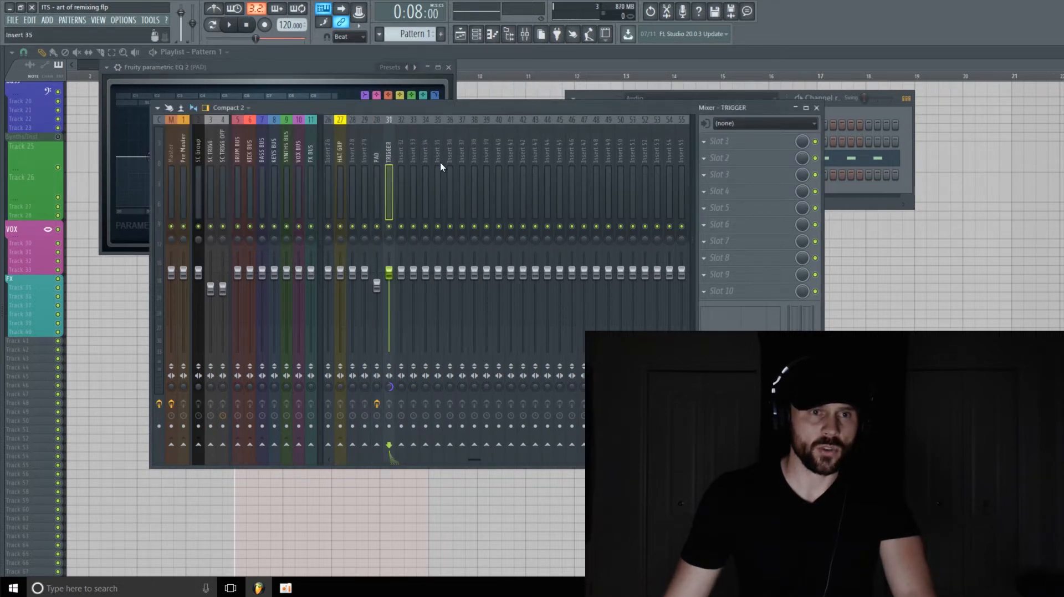
pyautogui.click(725, 144)
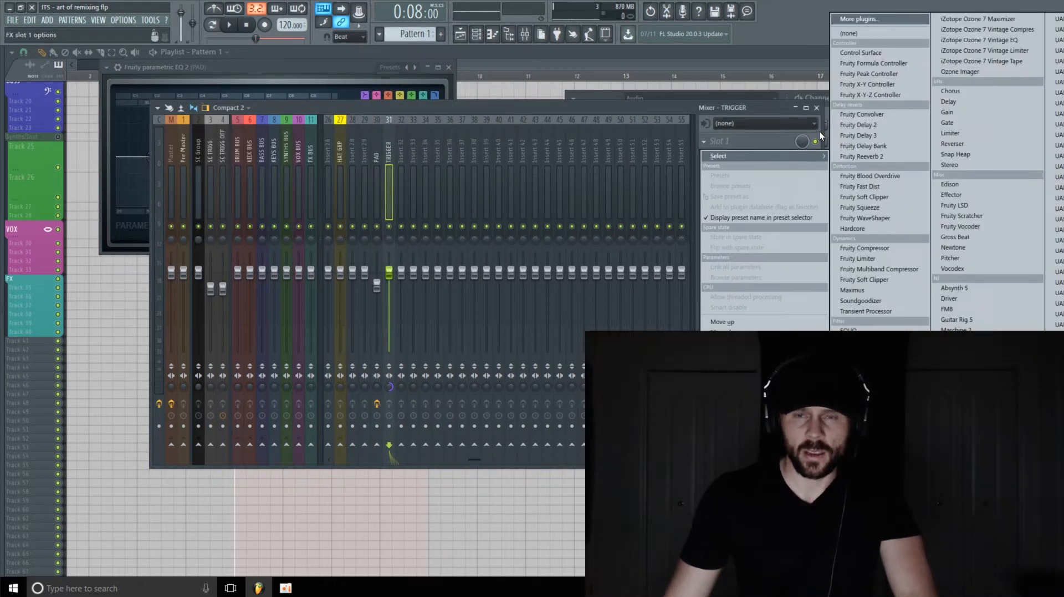
pyautogui.click(887, 73)
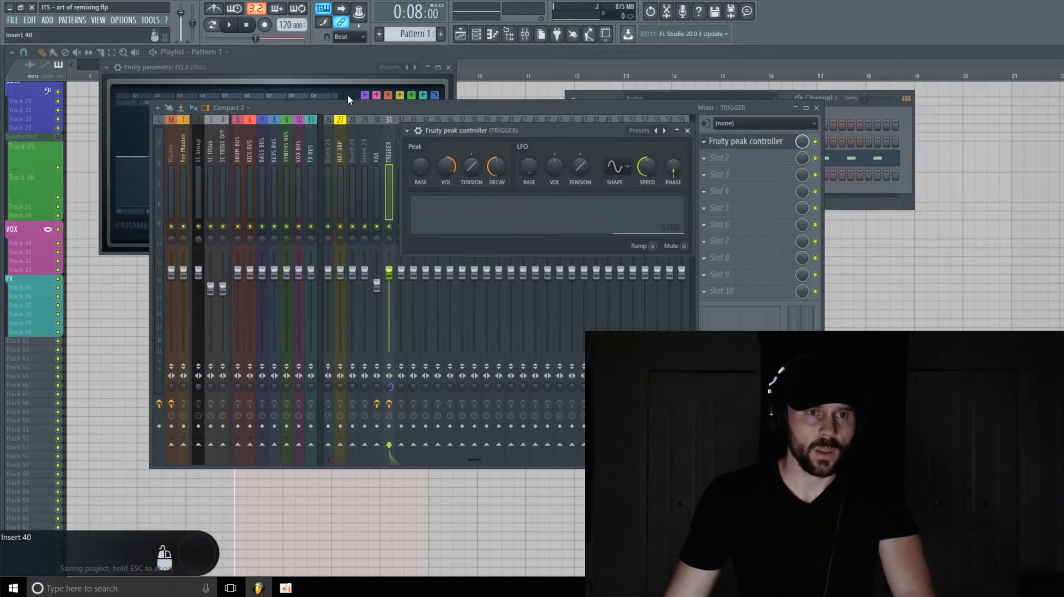
pyautogui.moveTo(349, 66); pyautogui.dragTo(322, 66)
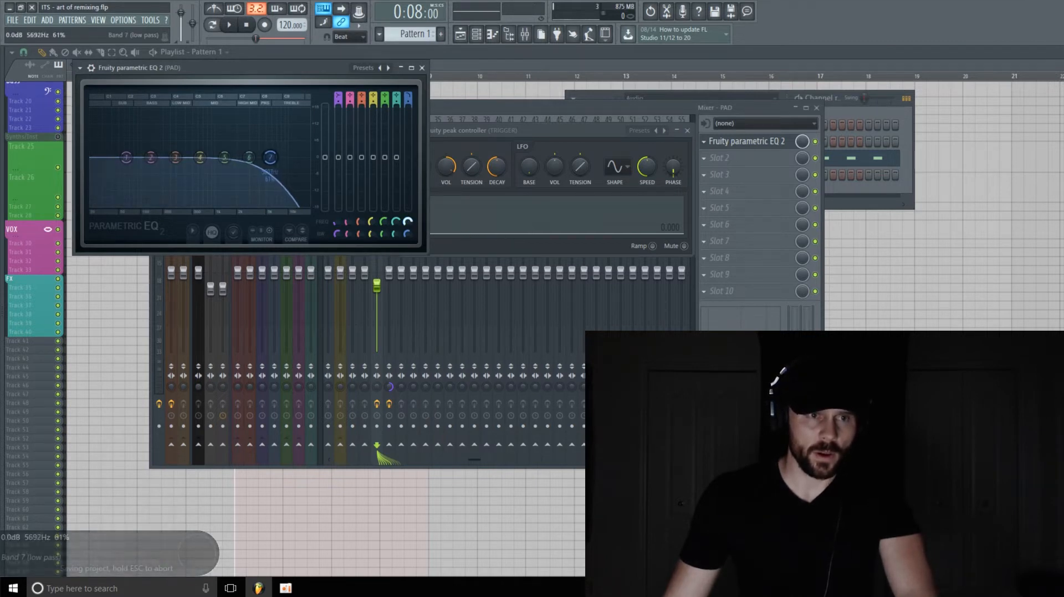
# - Link the band 7 frequency of the PAD equalizer to the internal controller Peak ctrl - Peak, keeping the default 1:1 mapping
pyautogui.rightClick(410, 221)
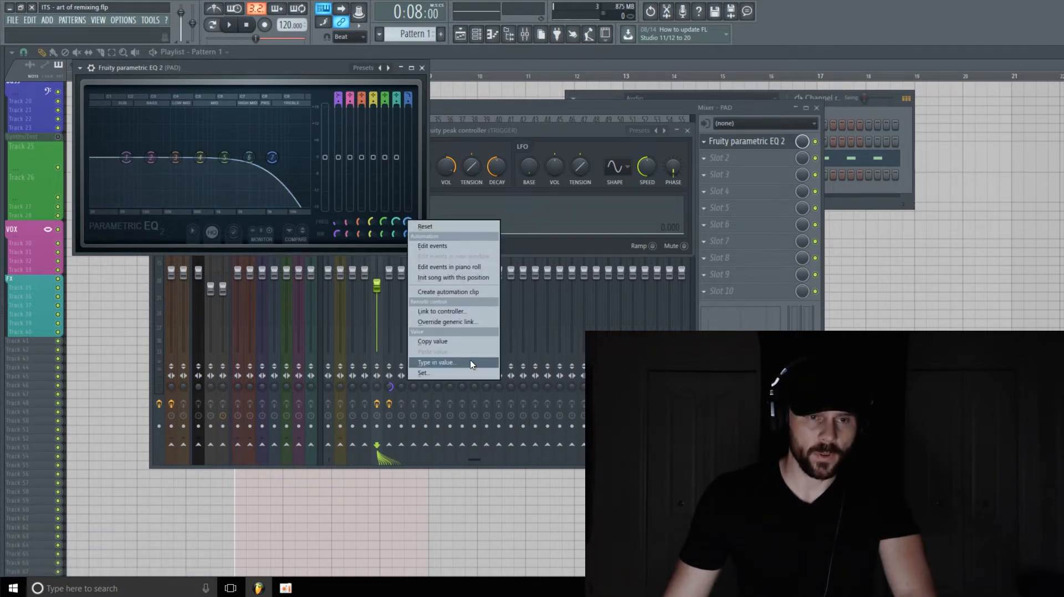
pyautogui.click(466, 310)
pyautogui.moveTo(744, 179); pyautogui.dragTo(567, 48)
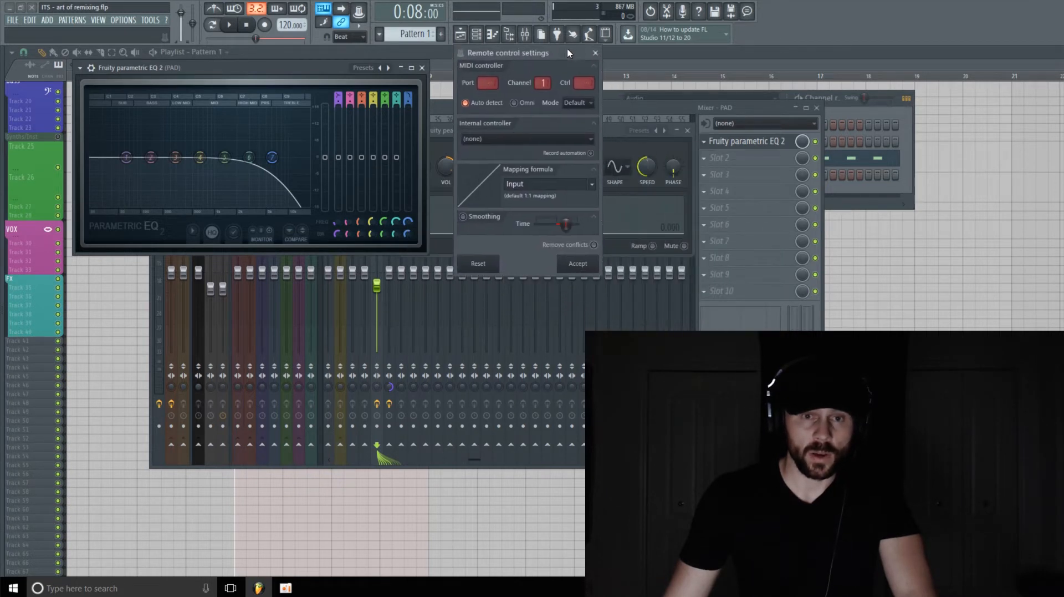
pyautogui.click(592, 185)
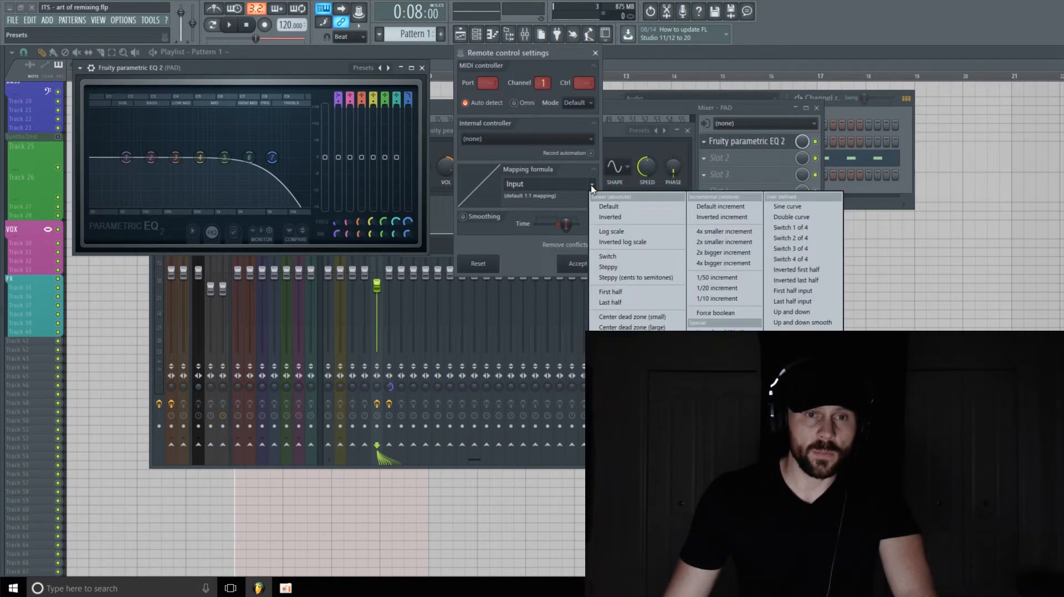
pyautogui.click(575, 134)
pyautogui.click(538, 190)
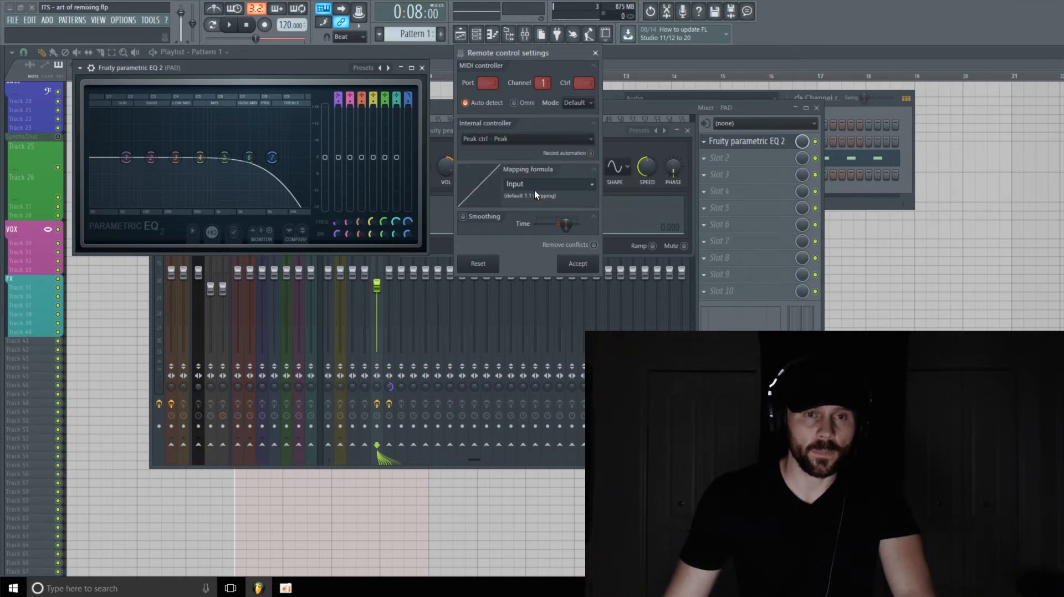
pyautogui.click(578, 264)
# - Place the peak controller beside the PAD equalizer, start playback and adjust band 7's bandwidth for a steeper low-pass slope
pyautogui.moveTo(568, 129); pyautogui.dragTo(603, 103)
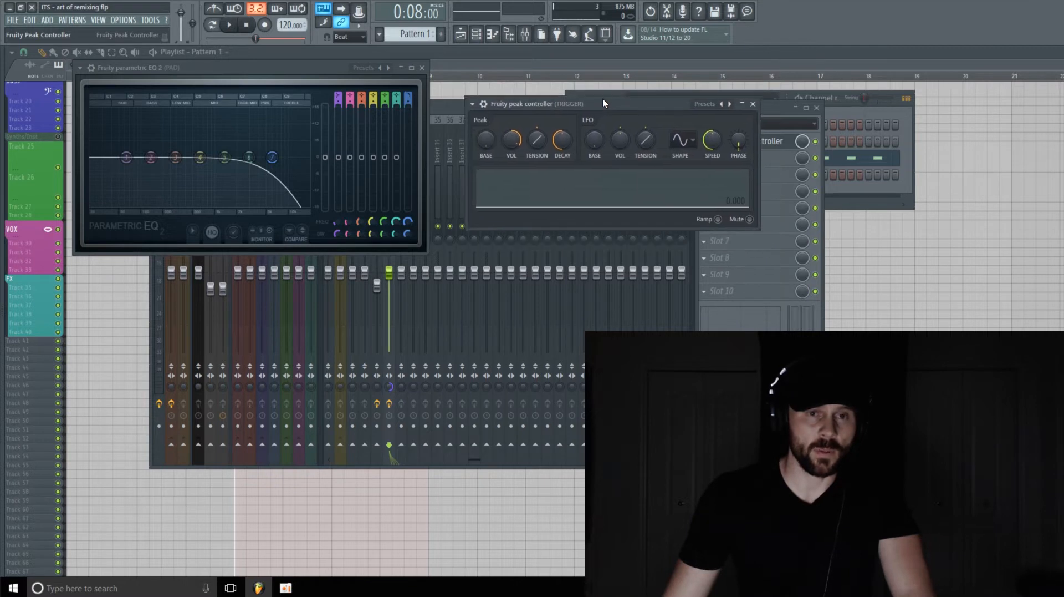
pyautogui.press('space')
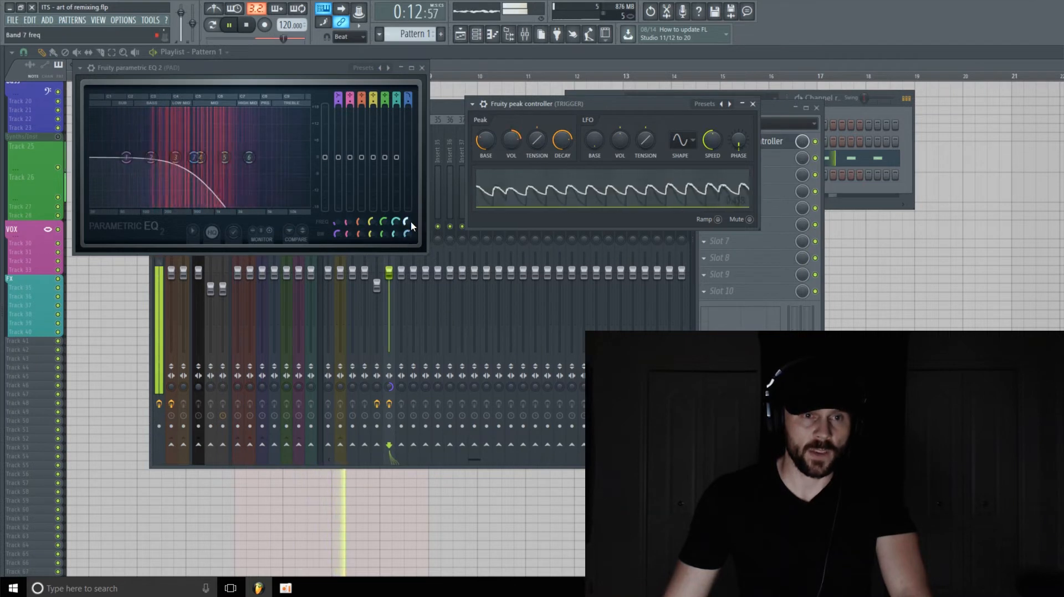
pyautogui.moveTo(408, 234); pyautogui.dragTo(408, 232)
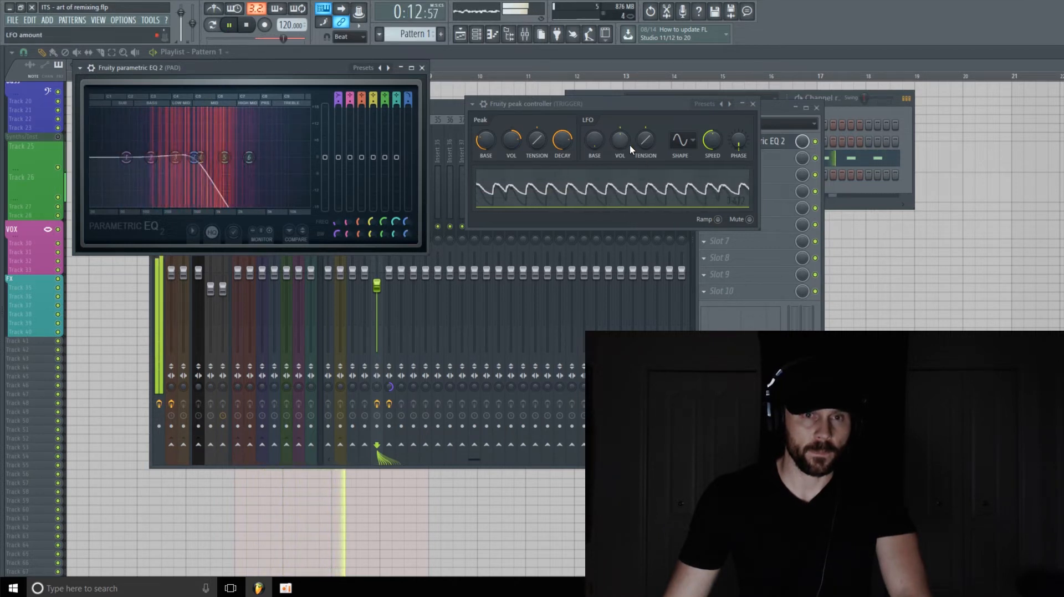
# - Bring the channel rack to the front and open the FL Keys channel in the piano roll
pyautogui.click(843, 110)
pyautogui.moveTo(605, 102); pyautogui.dragTo(574, 90)
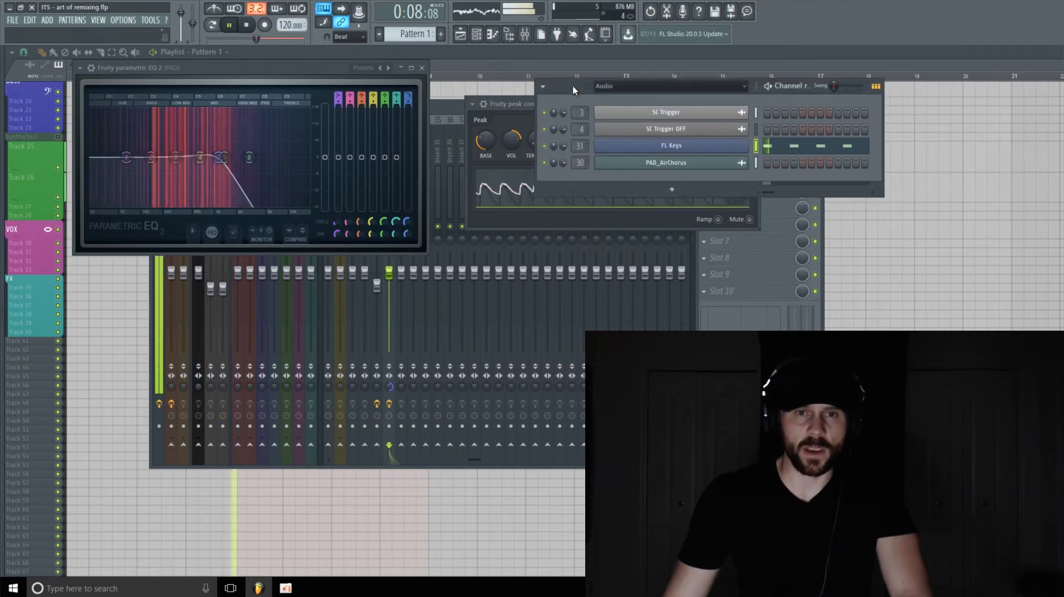
pyautogui.rightClick(689, 150)
pyautogui.click(769, 147)
pyautogui.rightClick(735, 147)
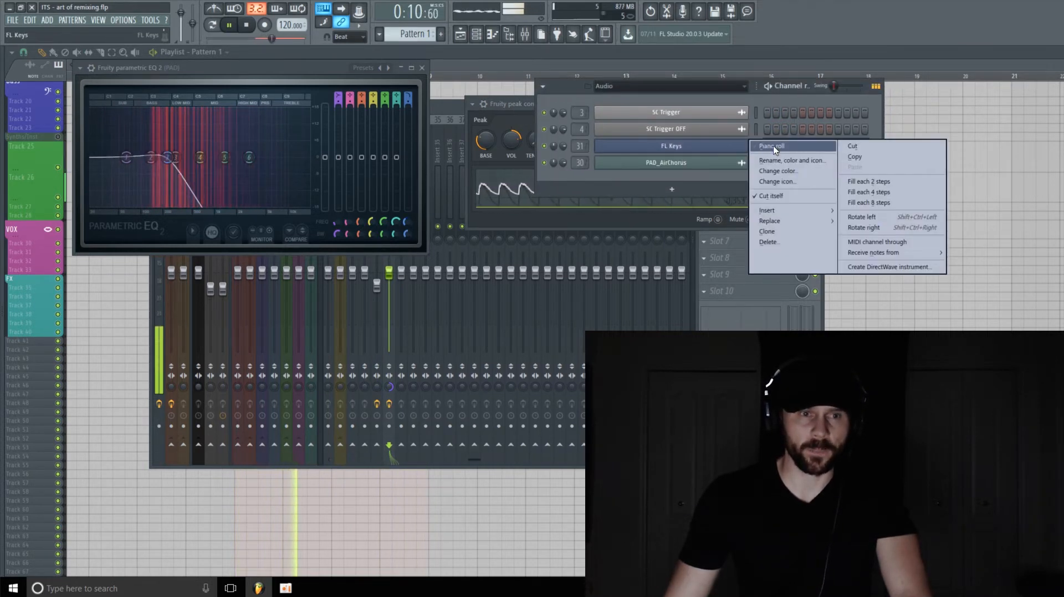
pyautogui.click(774, 147)
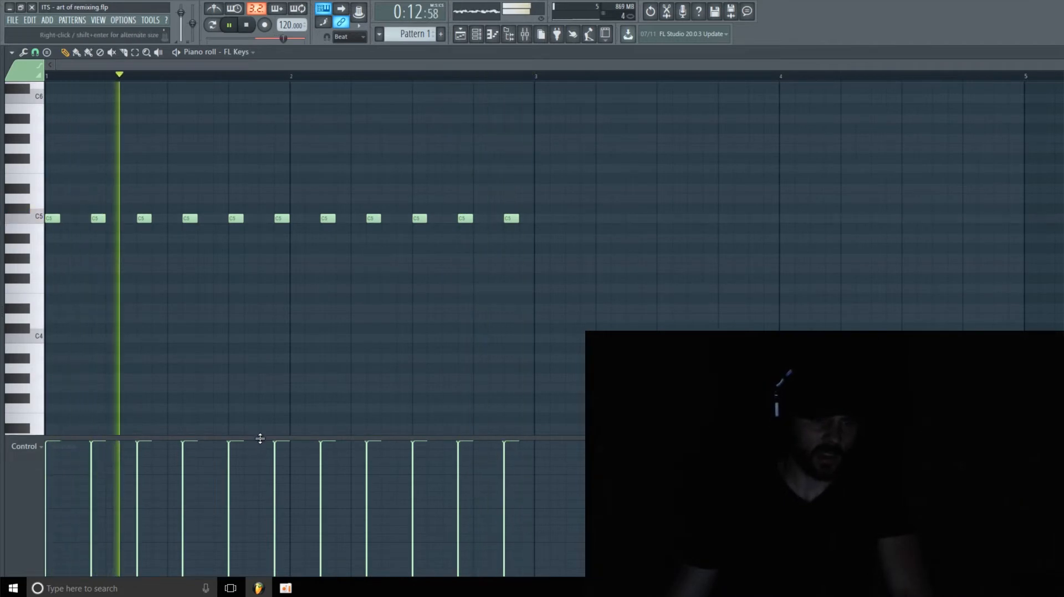
# - Enlarge the velocity lane and lower the velocities of most C5 trigger notes by slightly different amounts, leaving the first and sixth at full
pyautogui.moveTo(260, 438); pyautogui.dragTo(250, 331)
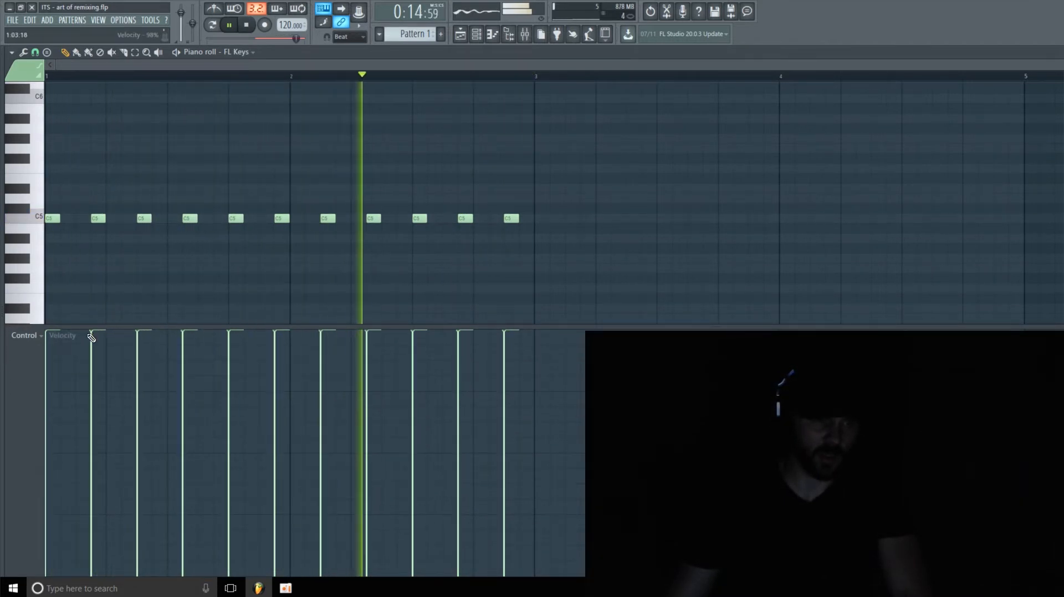
pyautogui.moveTo(92, 336)
pyautogui.mouseDown()
pyautogui.moveTo(183, 339)
pyautogui.moveTo(181, 427)
pyautogui.moveTo(194, 352)
pyautogui.mouseUp()
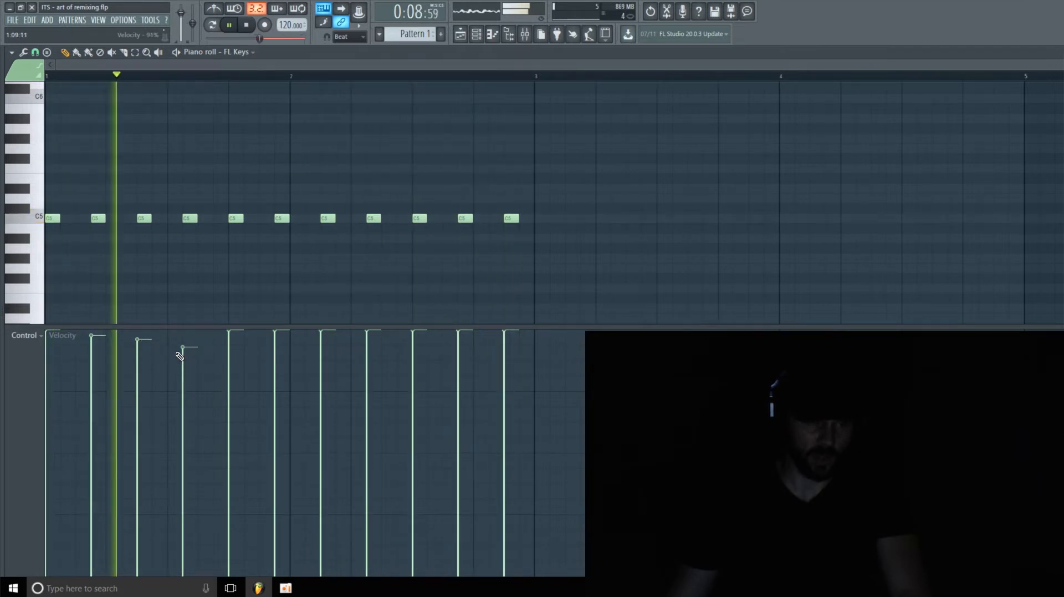
pyautogui.click(184, 344)
pyautogui.click(230, 335)
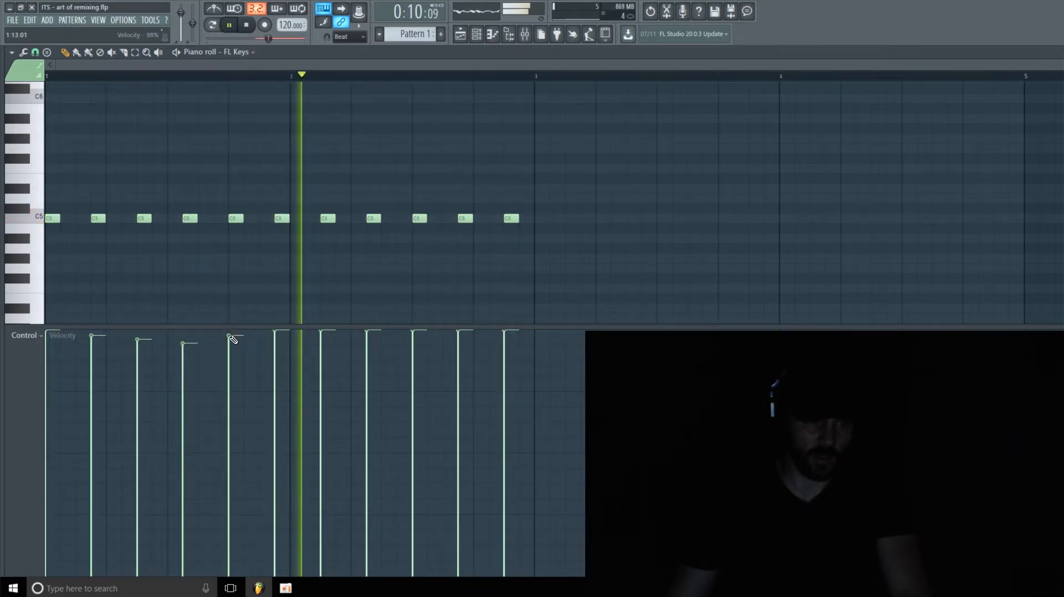
pyautogui.click(278, 336)
pyautogui.click(368, 338)
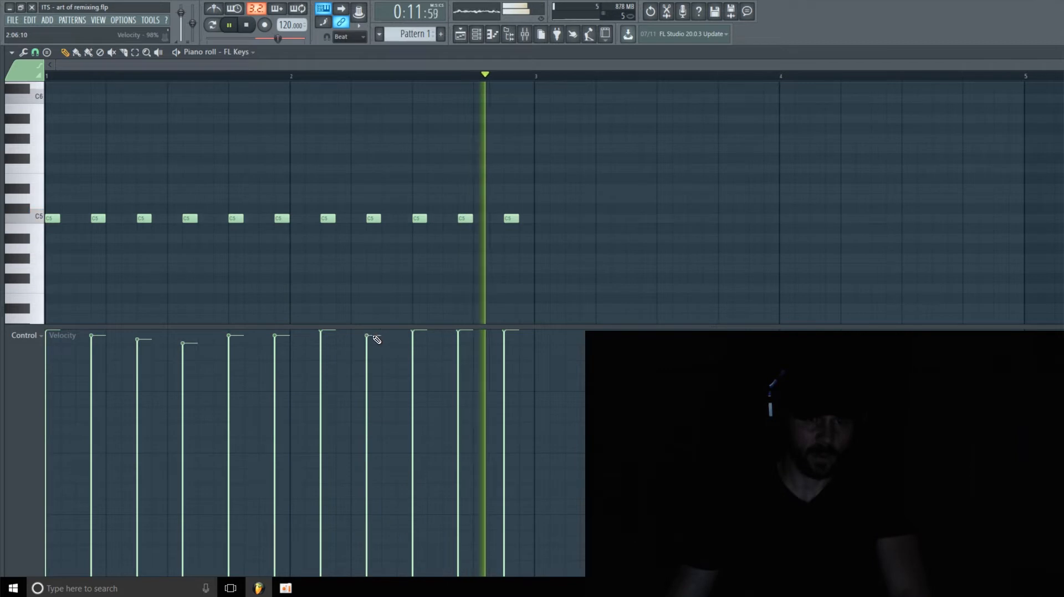
pyautogui.click(322, 336)
pyautogui.click(277, 332)
pyautogui.click(323, 339)
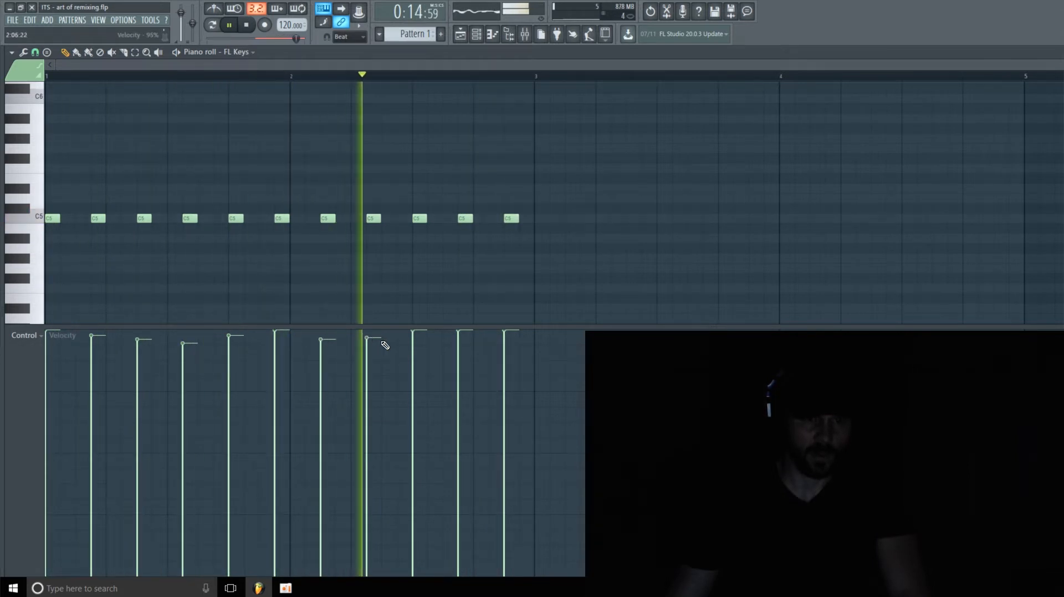
pyautogui.click(416, 338)
pyautogui.click(507, 338)
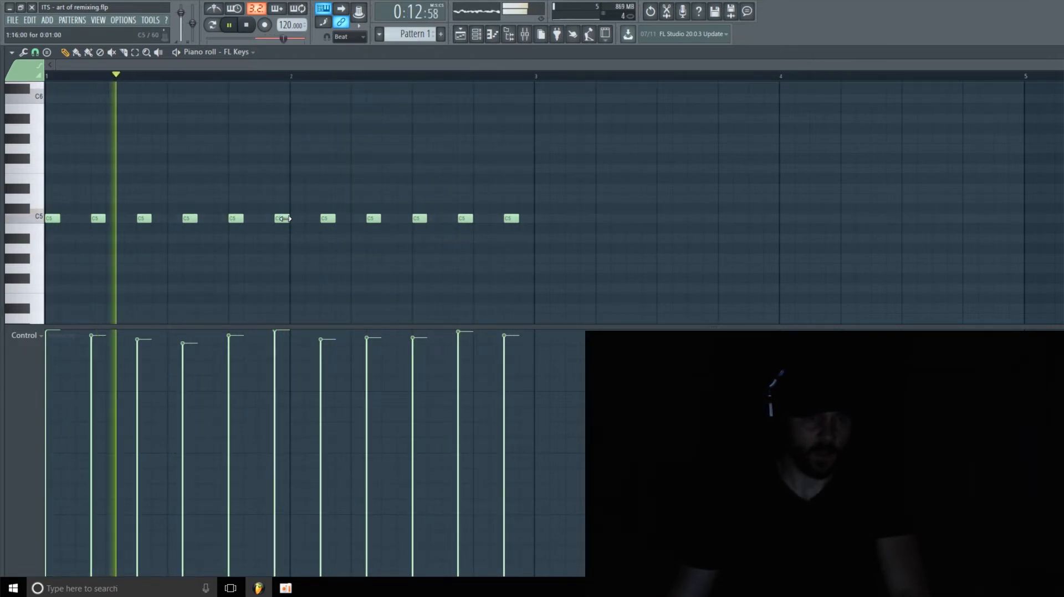
# - Try stretching the sixth C5 note past the bar line, and shorten it back to its original length
pyautogui.moveTo(283, 219); pyautogui.dragTo(300, 227)
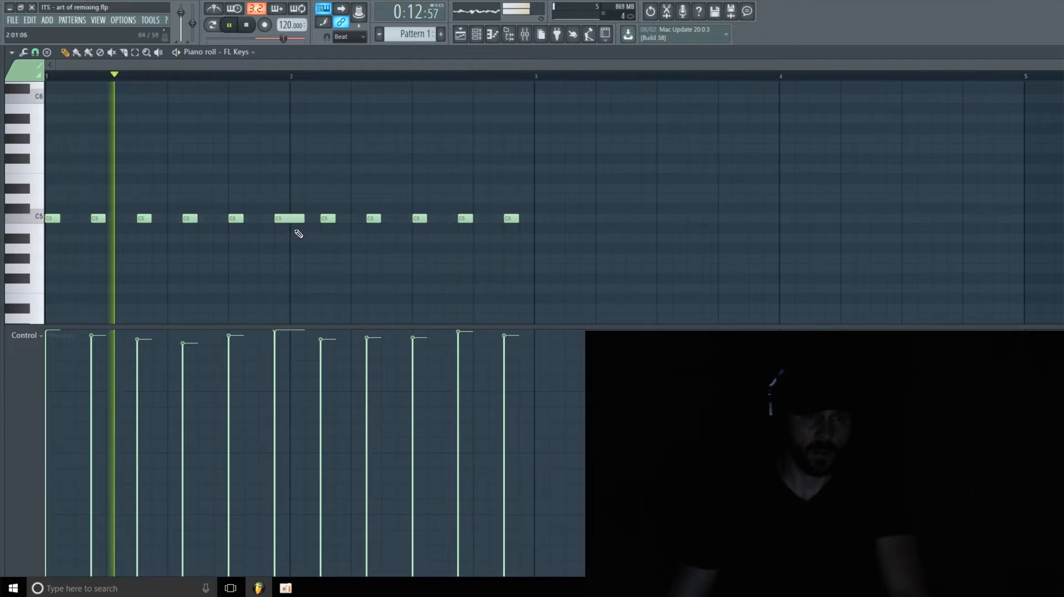
pyautogui.moveTo(304, 219); pyautogui.dragTo(292, 221)
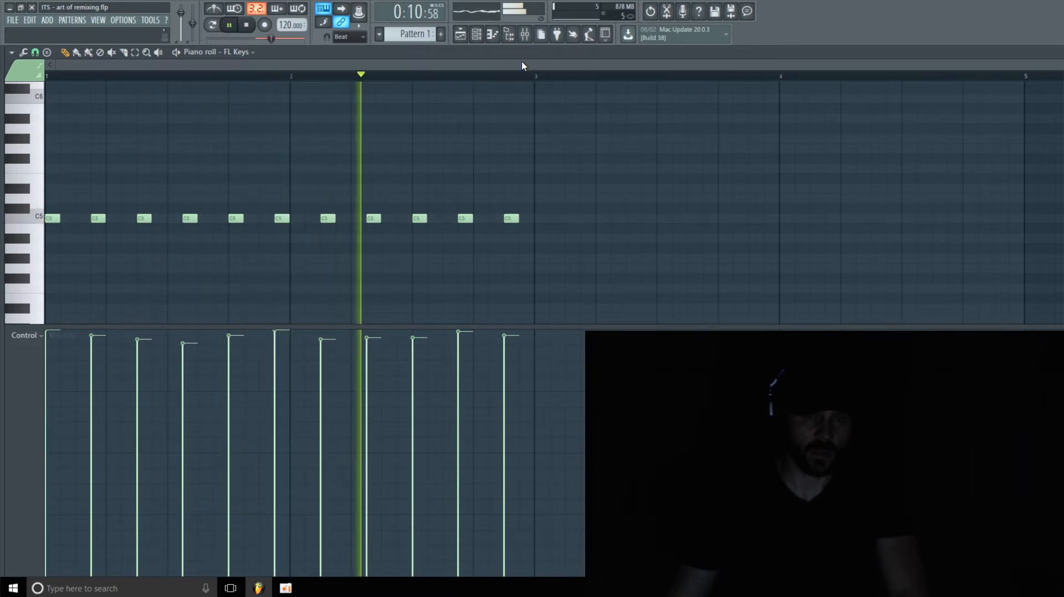
# - Reopen the Fruity Peak Controller on the TRIGGER mixer track, lower its peak volume and fine-tune its peak base
pyautogui.click(525, 34)
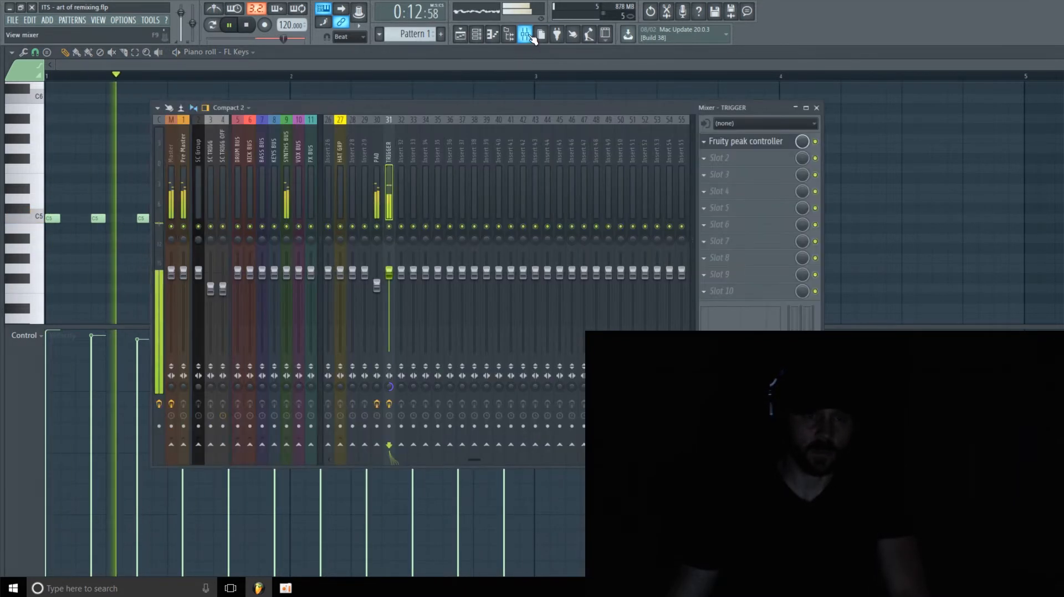
pyautogui.moveTo(416, 108); pyautogui.dragTo(430, 93)
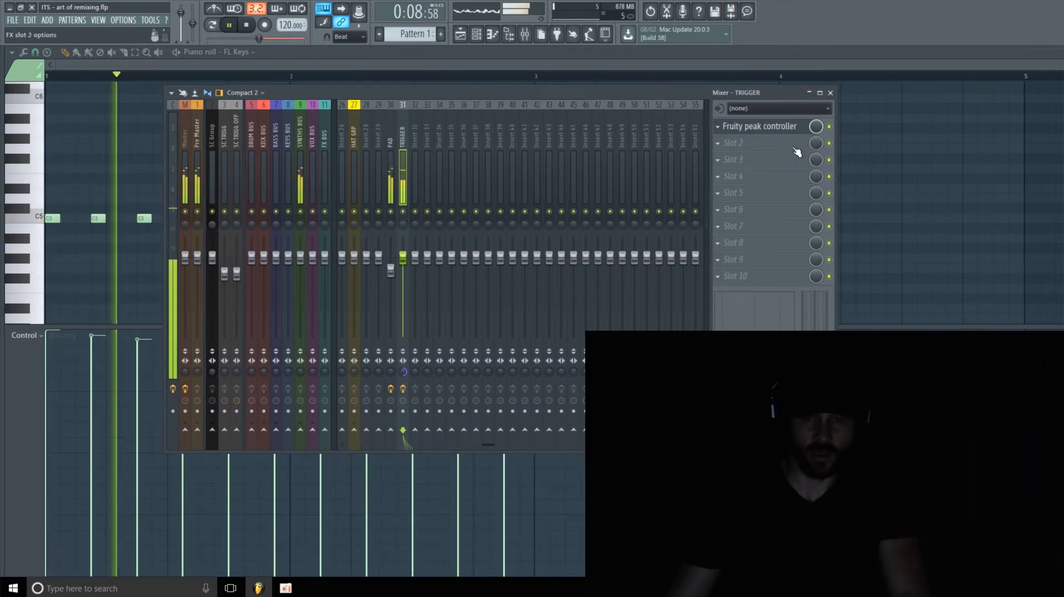
pyautogui.click(777, 126)
pyautogui.moveTo(640, 107); pyautogui.dragTo(566, 95)
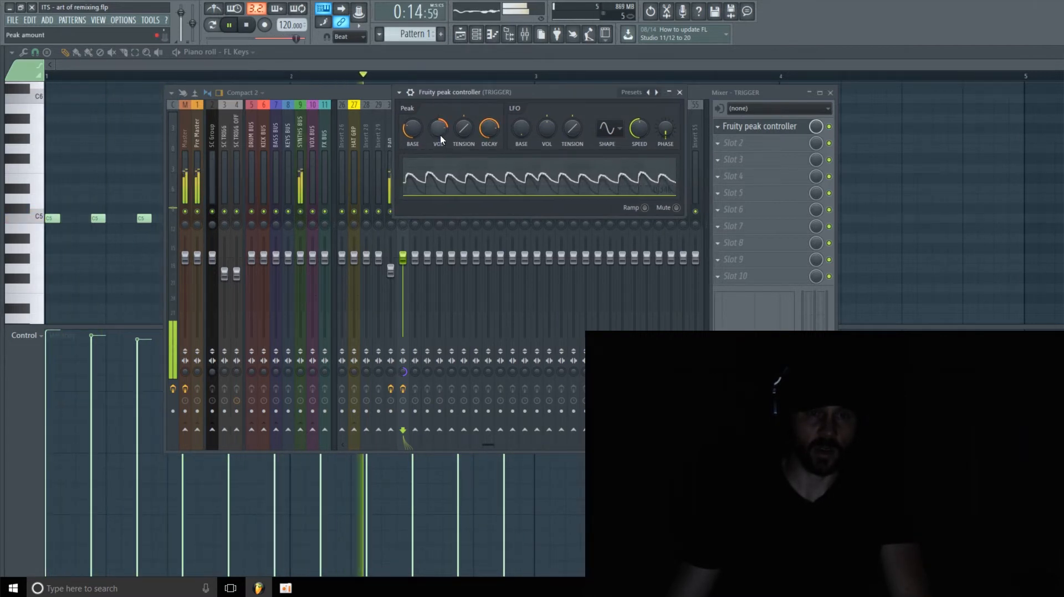
pyautogui.moveTo(440, 135)
pyautogui.mouseDown()
pyautogui.moveTo(440, 124)
pyautogui.moveTo(440, 135)
pyautogui.mouseUp()
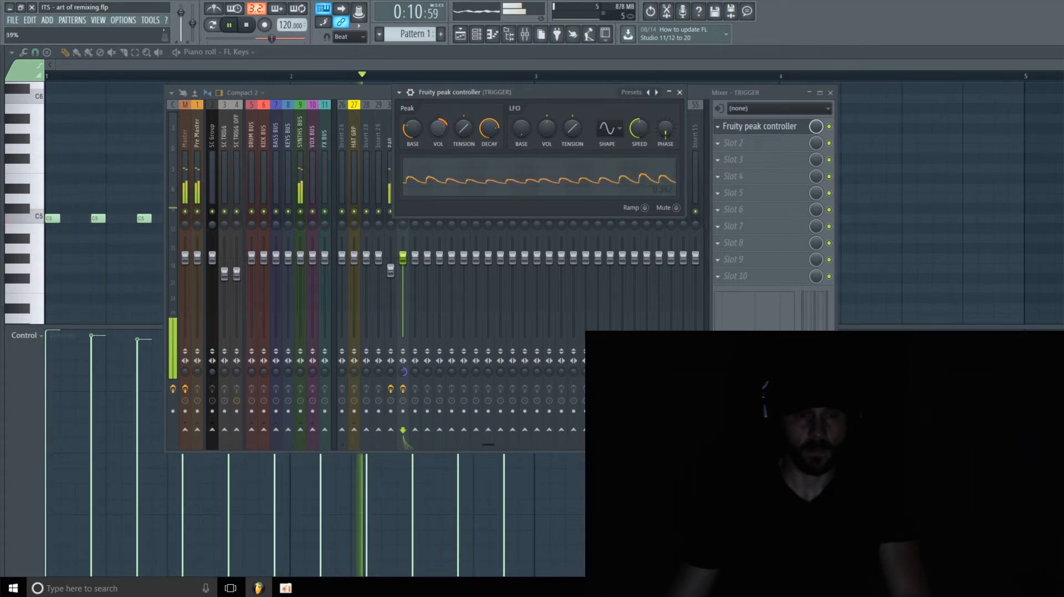
pyautogui.moveTo(415, 133); pyautogui.dragTo(414, 130)
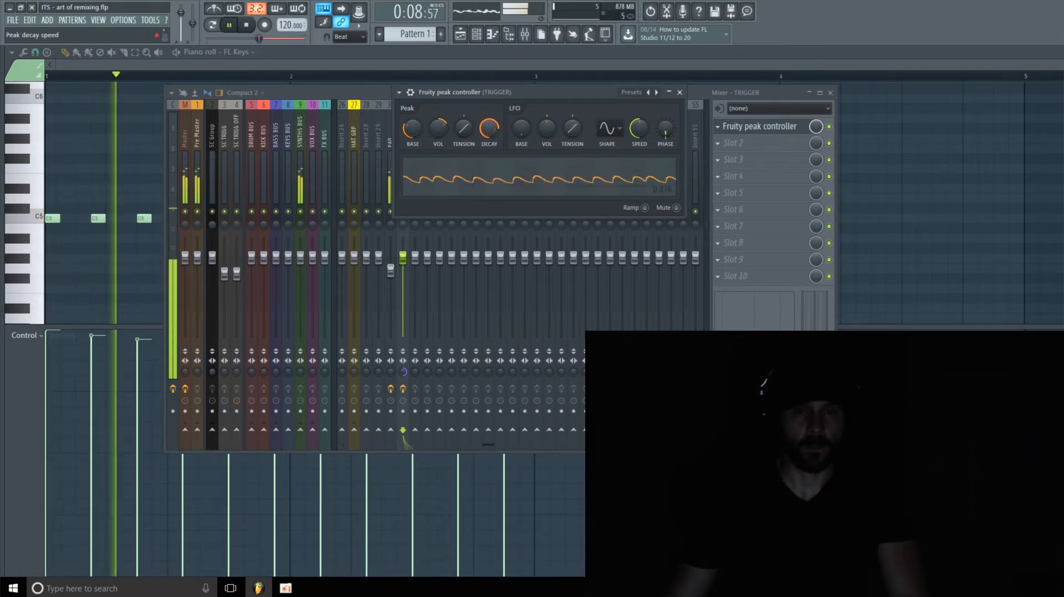
# - Close the peak controller, move the mixer aside and widen it to show the bus, insert and send tracks together
pyautogui.moveTo(561, 98); pyautogui.dragTo(340, 105)
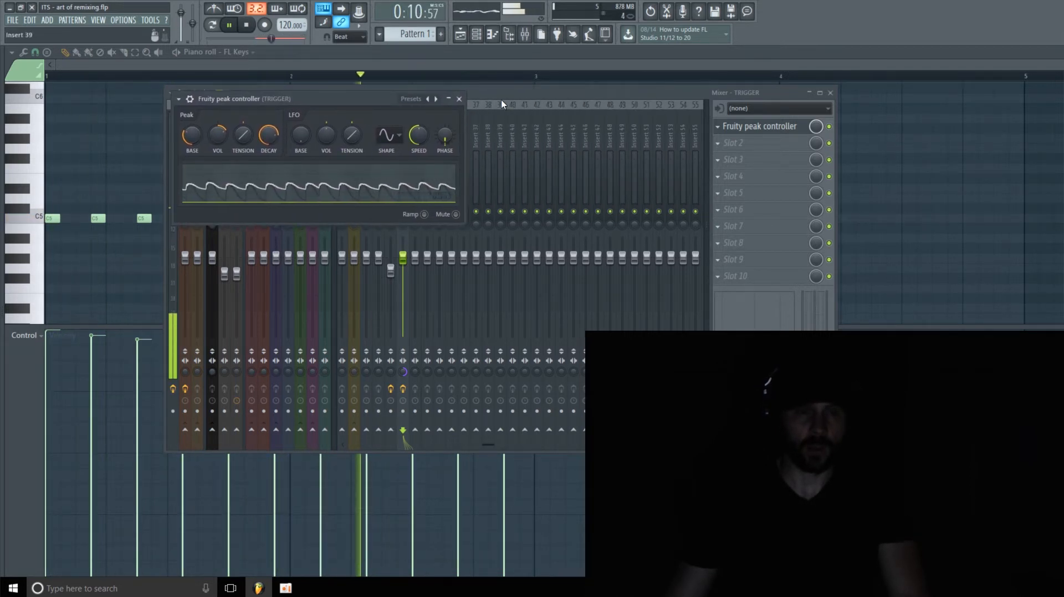
pyautogui.click(462, 100)
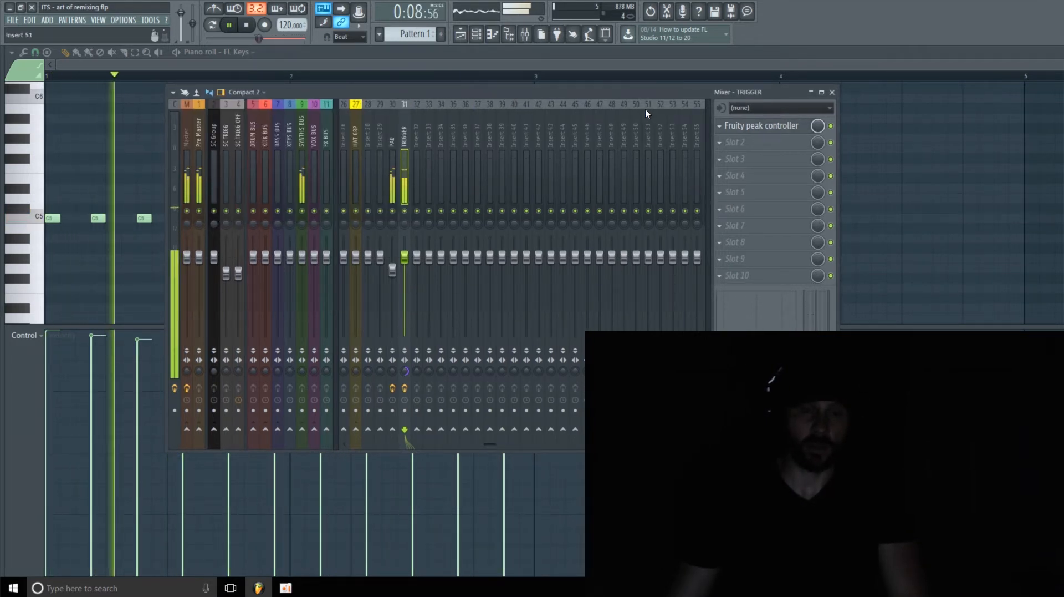
pyautogui.moveTo(621, 91); pyautogui.dragTo(518, 67)
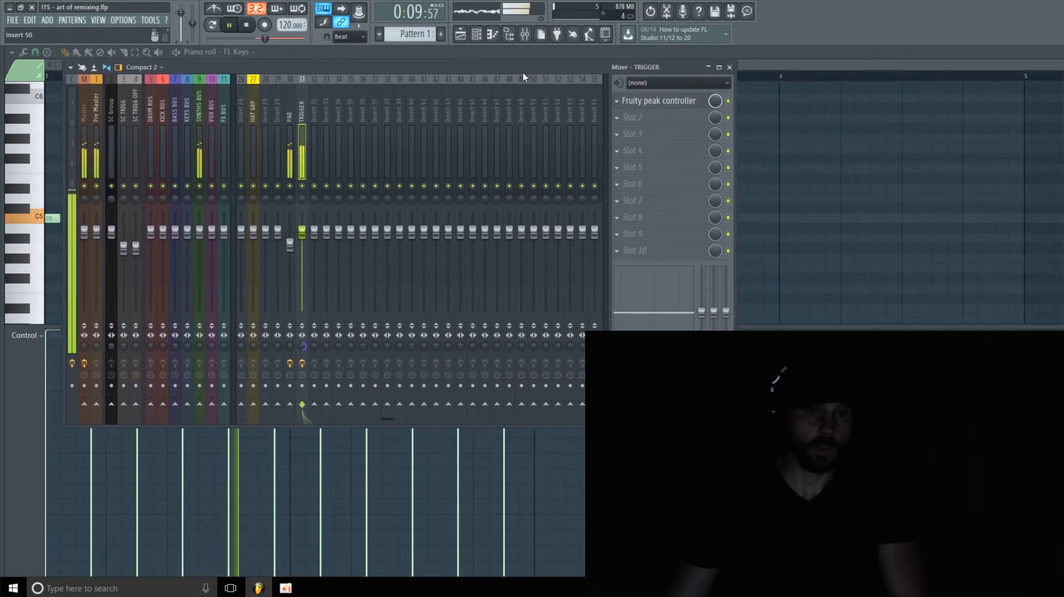
pyautogui.click(607, 156)
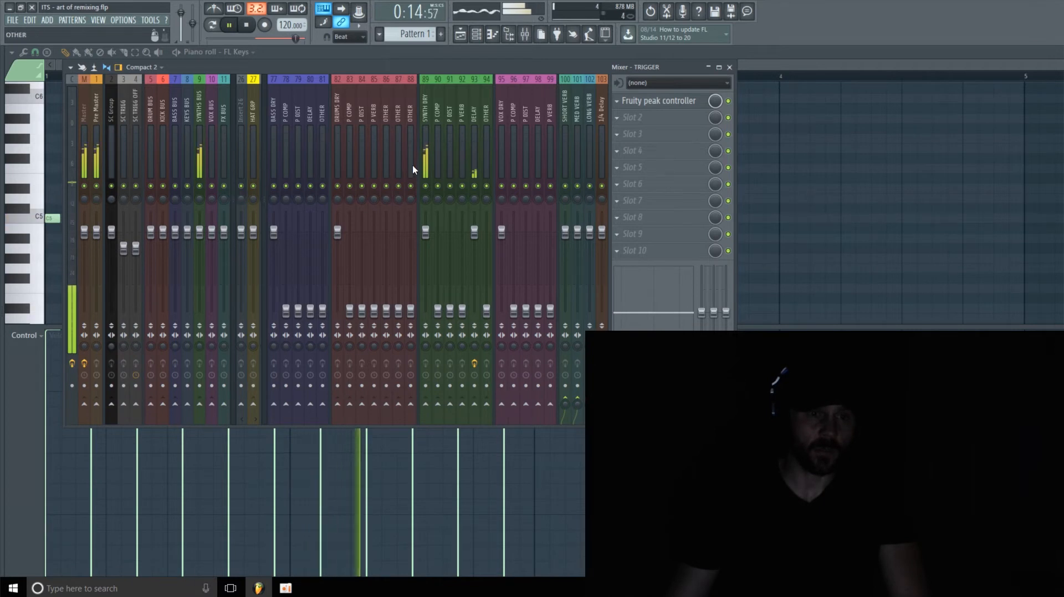
pyautogui.moveTo(736, 159); pyautogui.dragTo(906, 161)
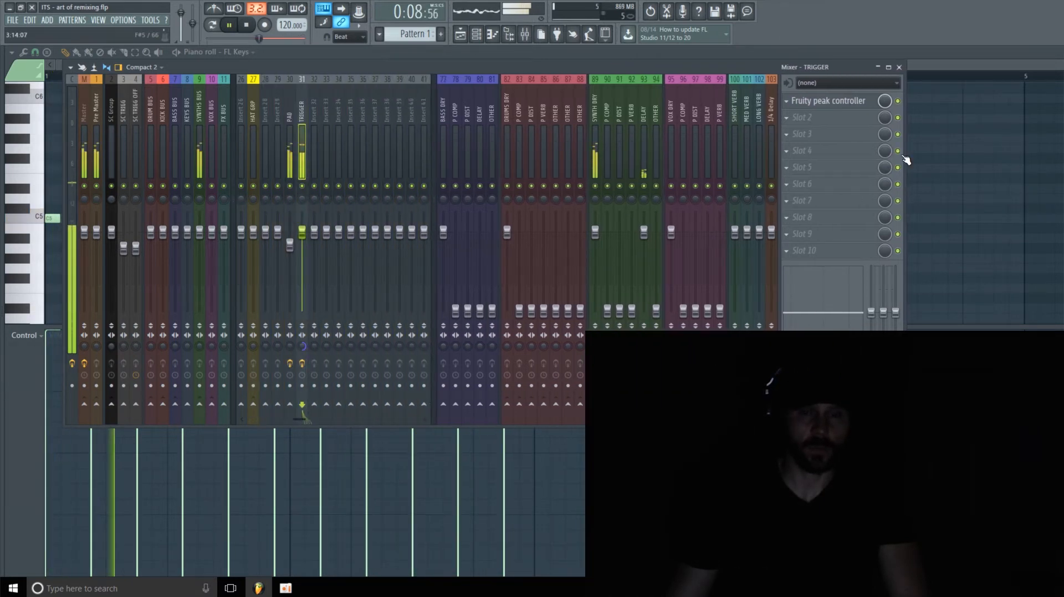
# - Select the DELAY track in the green synth group and remove ShaperBox from its slot 10
pyautogui.click(289, 117)
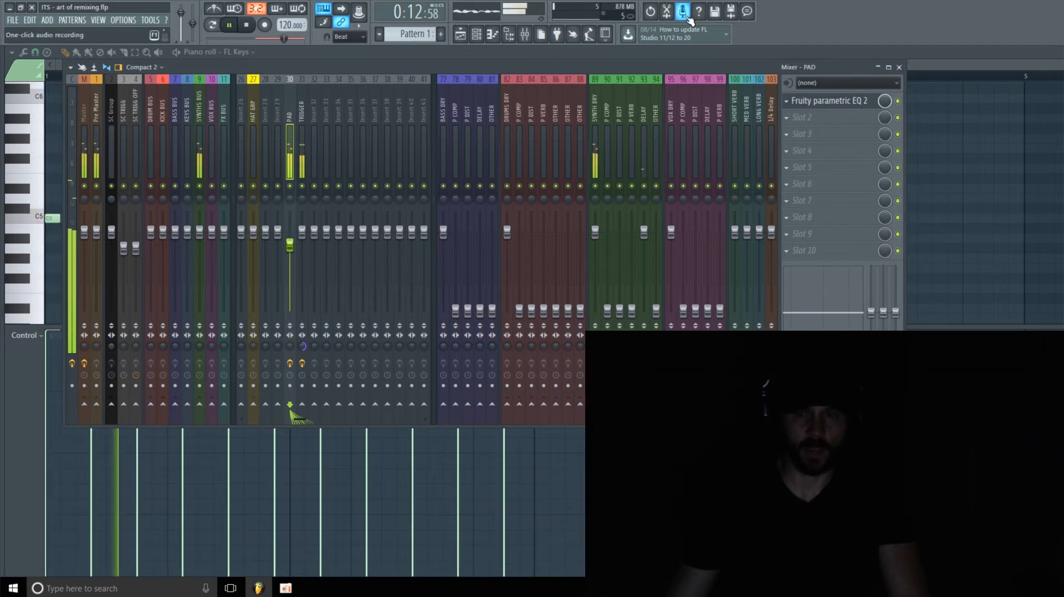
pyautogui.click(647, 116)
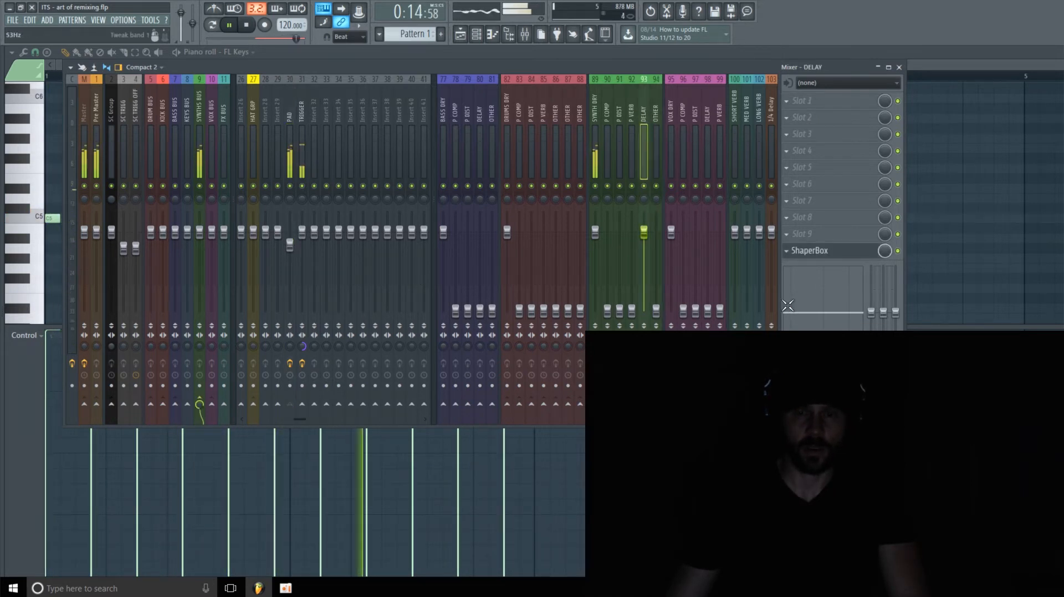
pyautogui.click(787, 250)
pyautogui.moveTo(810, 267)
pyautogui.click(955, 35)
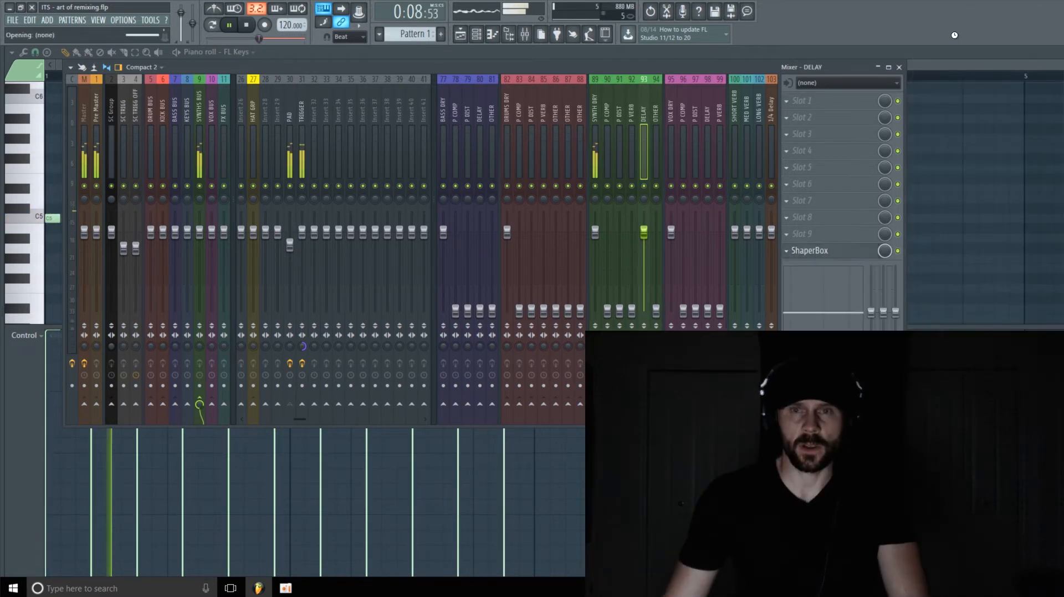
# - Load Replika into slot 1 of the DELAY mixer track and move its window clear of the effect slots
pyautogui.click(815, 101)
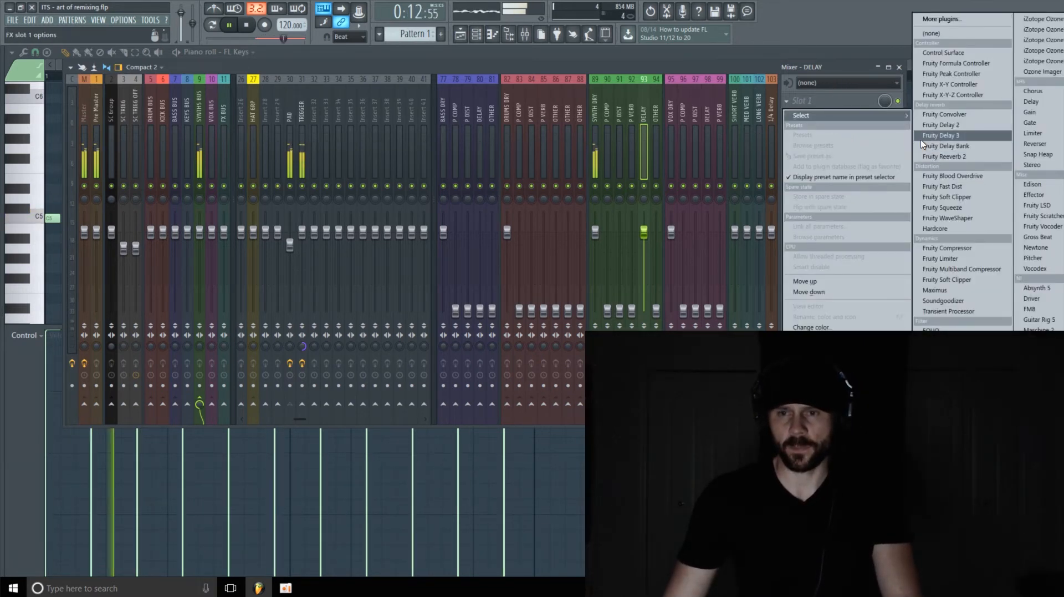
pyautogui.click(1035, 372)
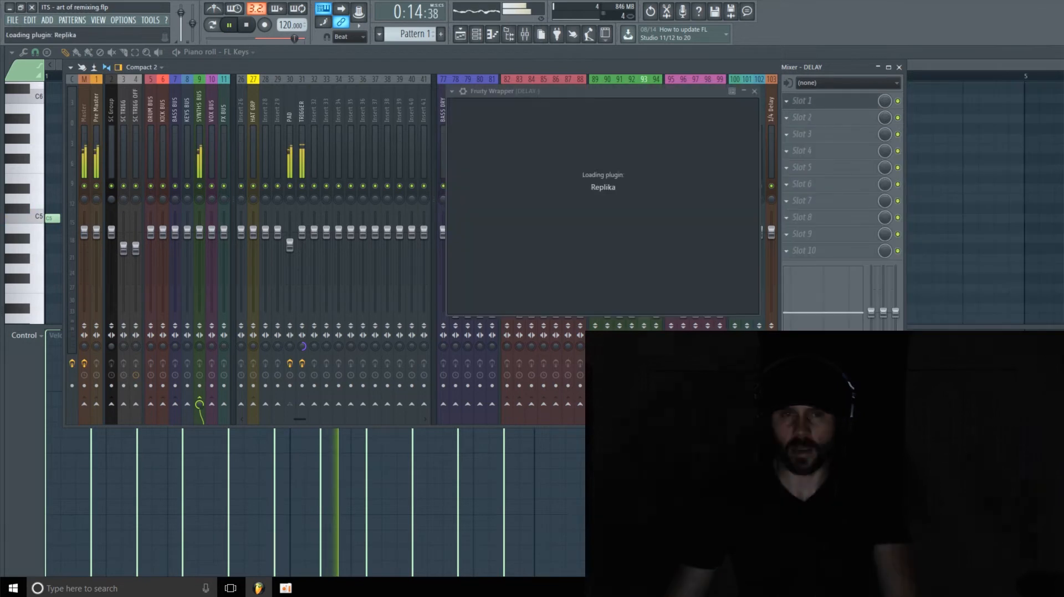
pyautogui.moveTo(705, 92); pyautogui.dragTo(470, 53)
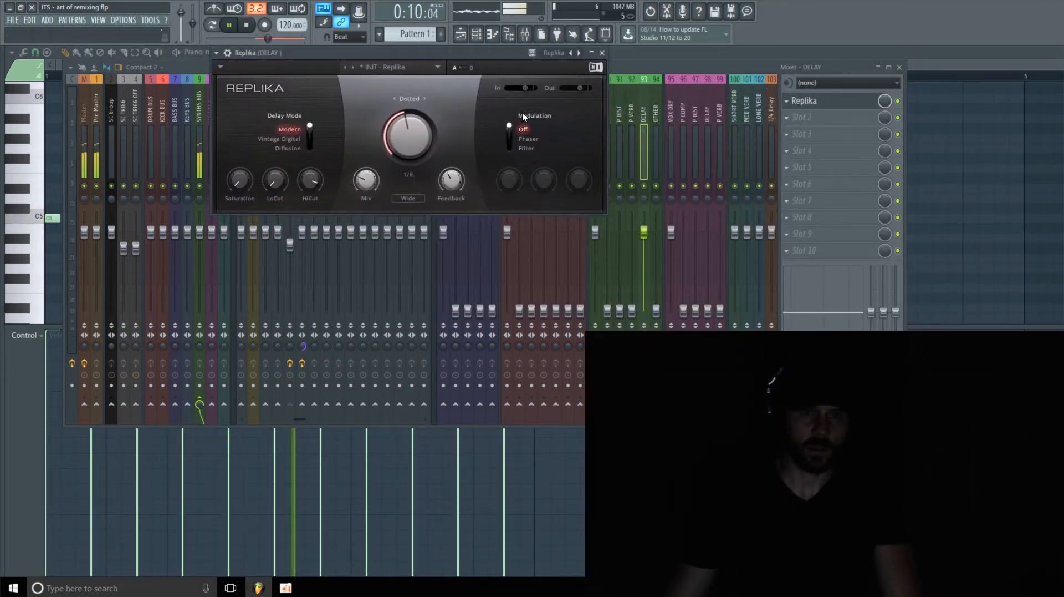
pyautogui.moveTo(403, 55); pyautogui.dragTo(478, 55)
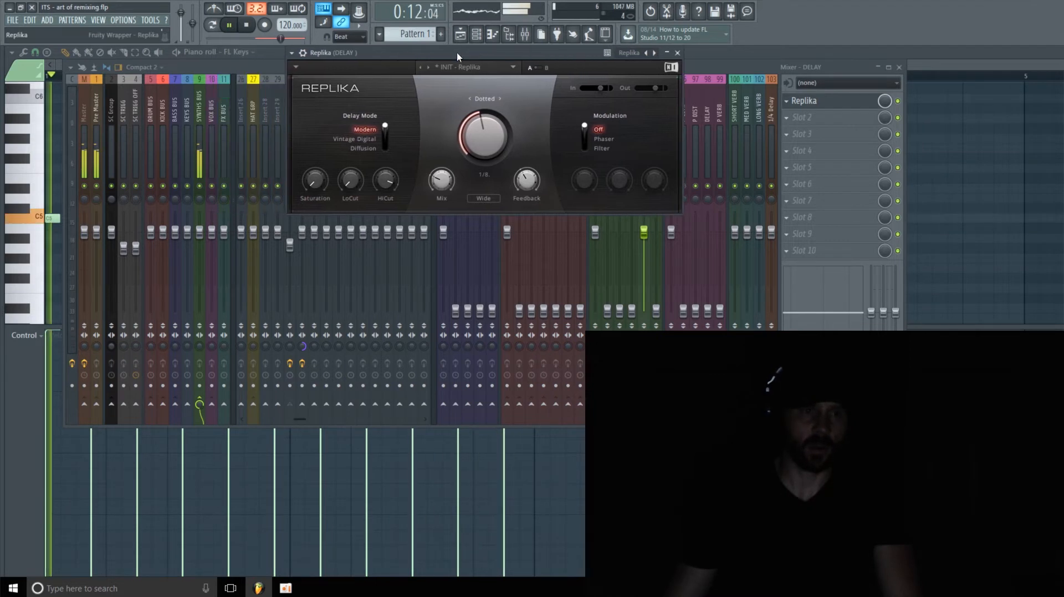
# - Set Replika on the DELAY track to a dotted 1/4 delay with 59% feedback and Ping Pong mode, and close its window
pyautogui.moveTo(403, 53); pyautogui.dragTo(64, 252)
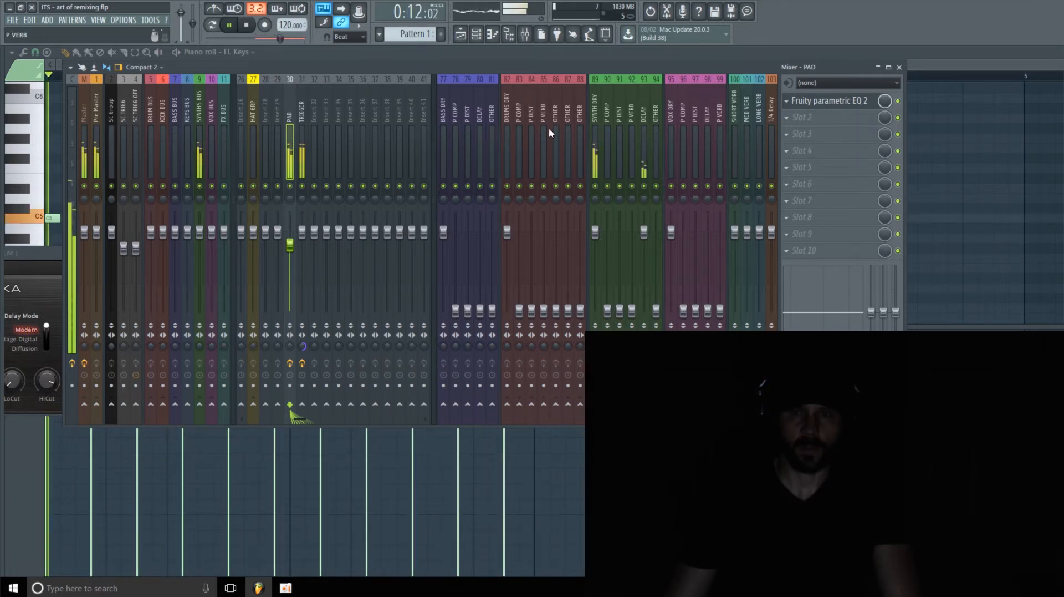
pyautogui.click(643, 110)
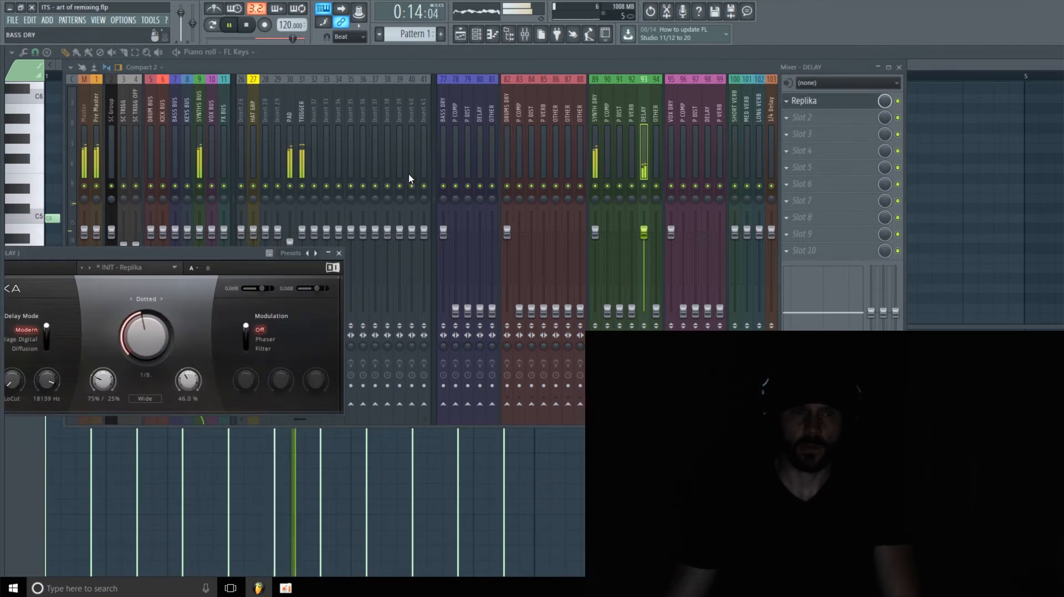
pyautogui.moveTo(173, 261); pyautogui.dragTo(469, 54)
pyautogui.moveTo(441, 127); pyautogui.dragTo(441, 119)
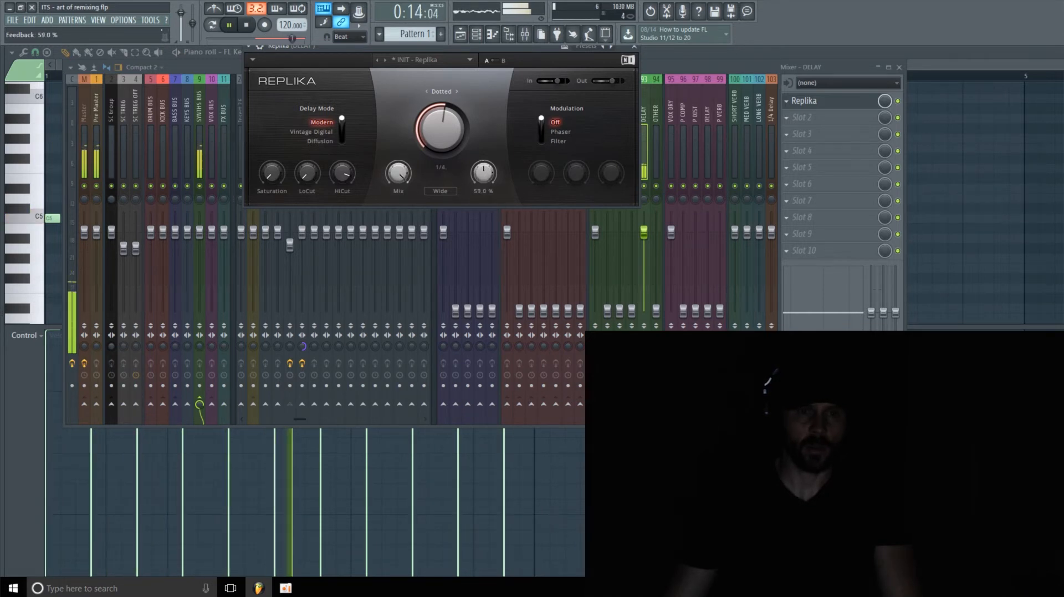
pyautogui.click(440, 191)
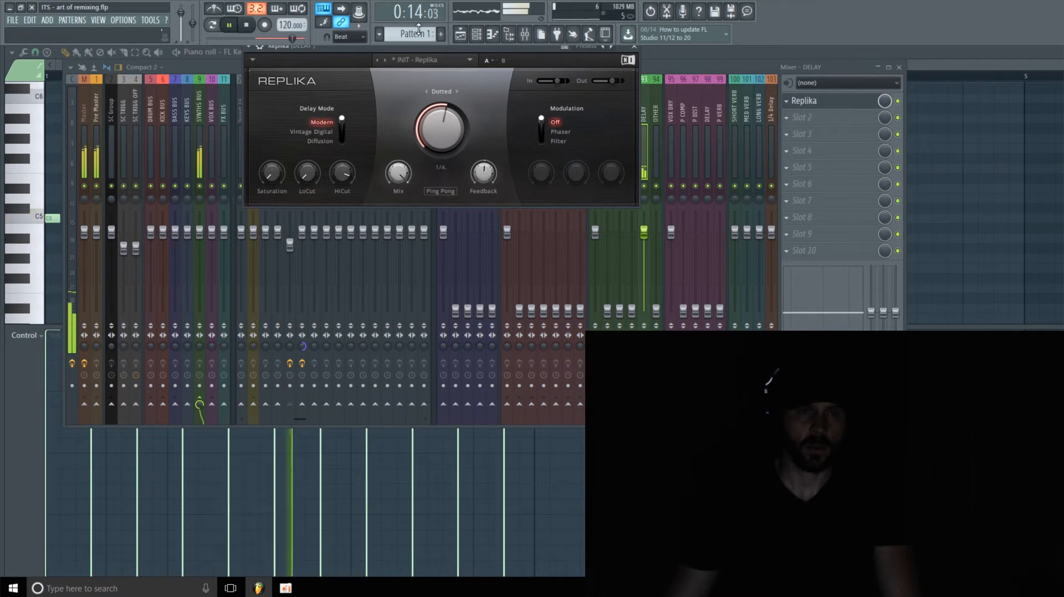
pyautogui.moveTo(425, 53); pyautogui.dragTo(480, 76)
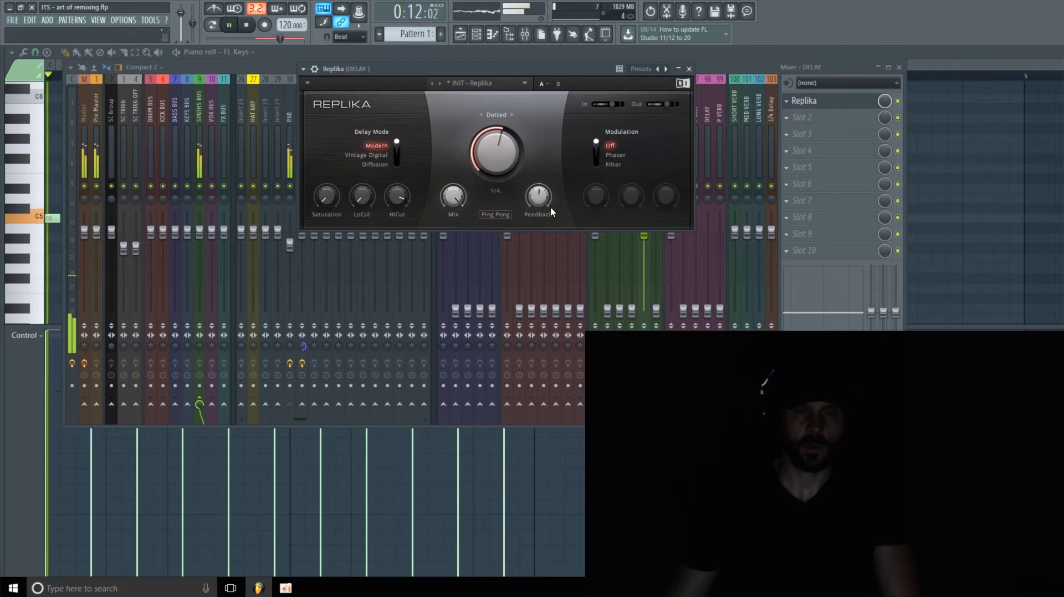
pyautogui.click(689, 68)
# - Load Little AlterBoy into slot 2 of the DELAY track and move its window clear of the effect slots
pyautogui.click(859, 124)
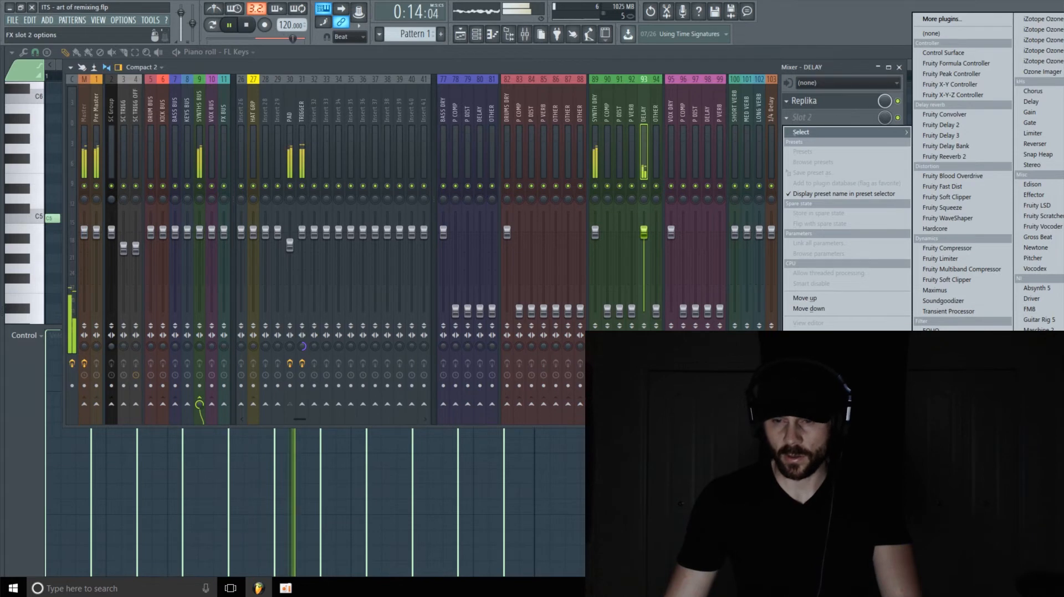
pyautogui.click(1040, 471)
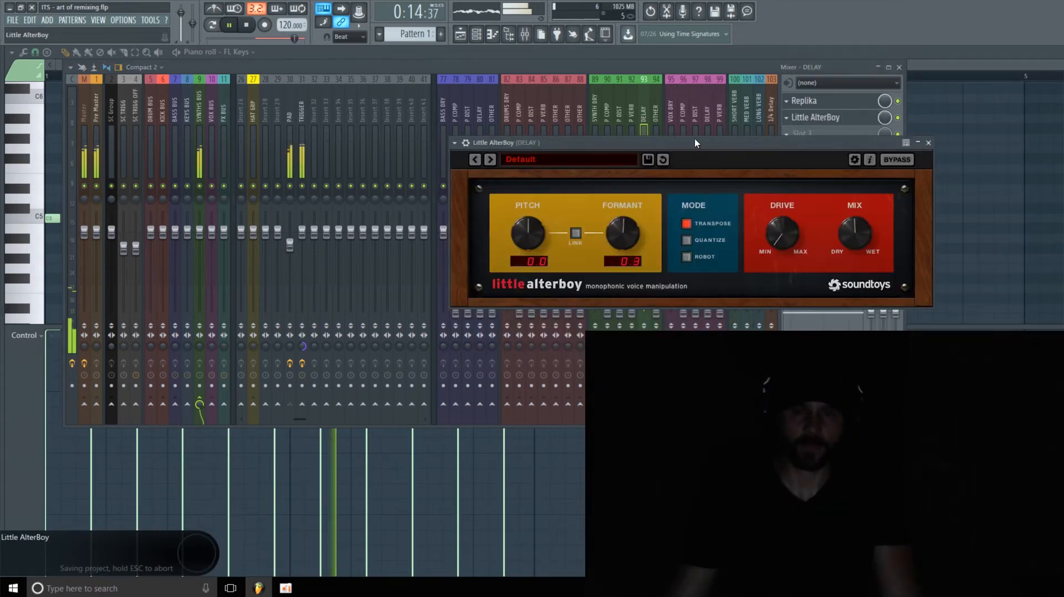
pyautogui.moveTo(720, 143); pyautogui.dragTo(408, 98)
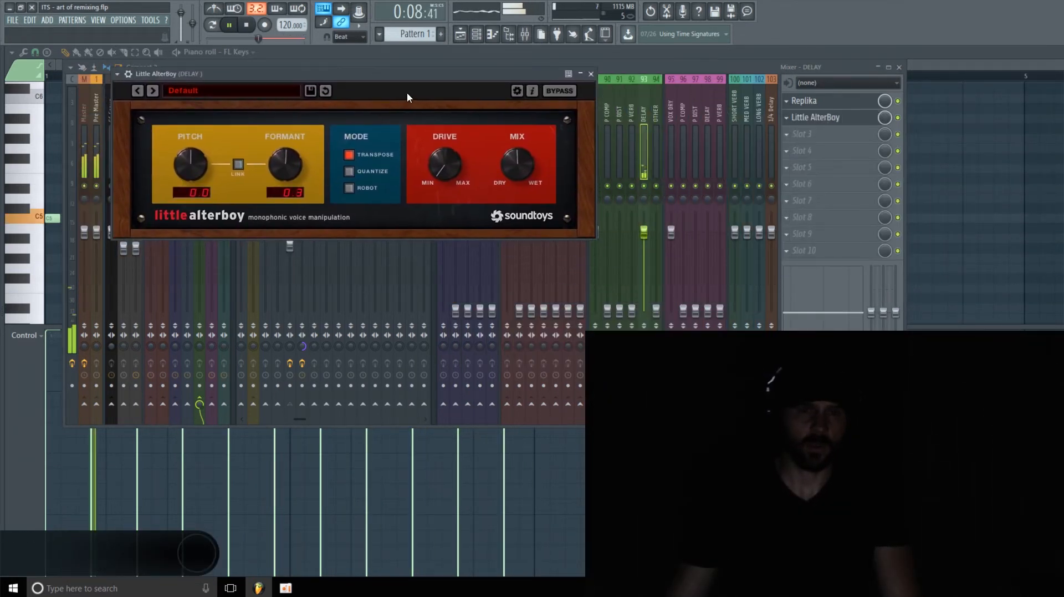
# - Zero Little AlterBoy's formant, link it with pitch at 6.0 semitones, and raise the mix to nearly fully wet with slight drive
pyautogui.click(300, 193)
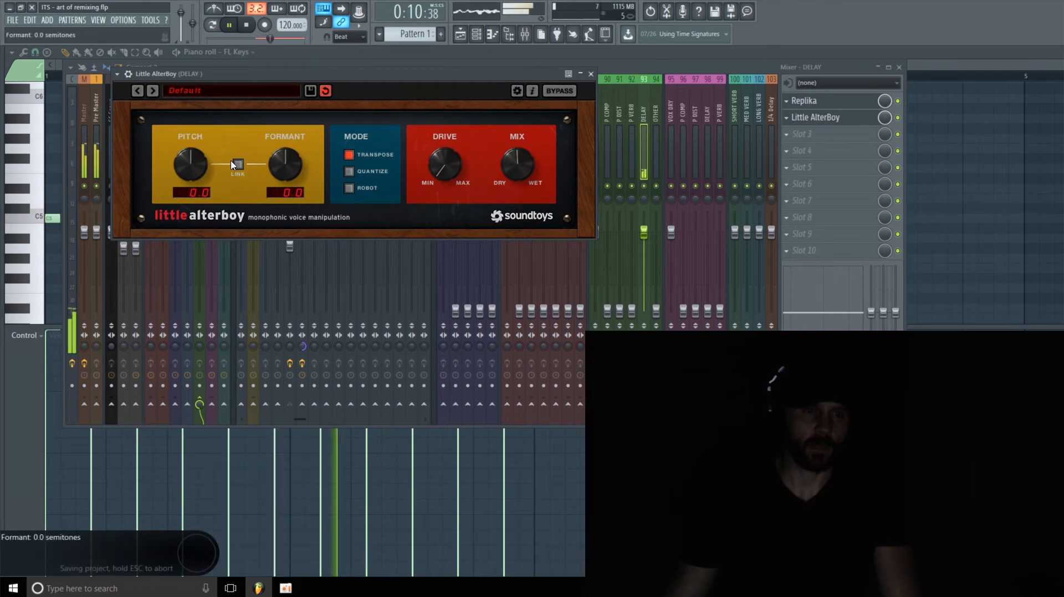
pyautogui.moveTo(192, 143); pyautogui.dragTo(193, 135)
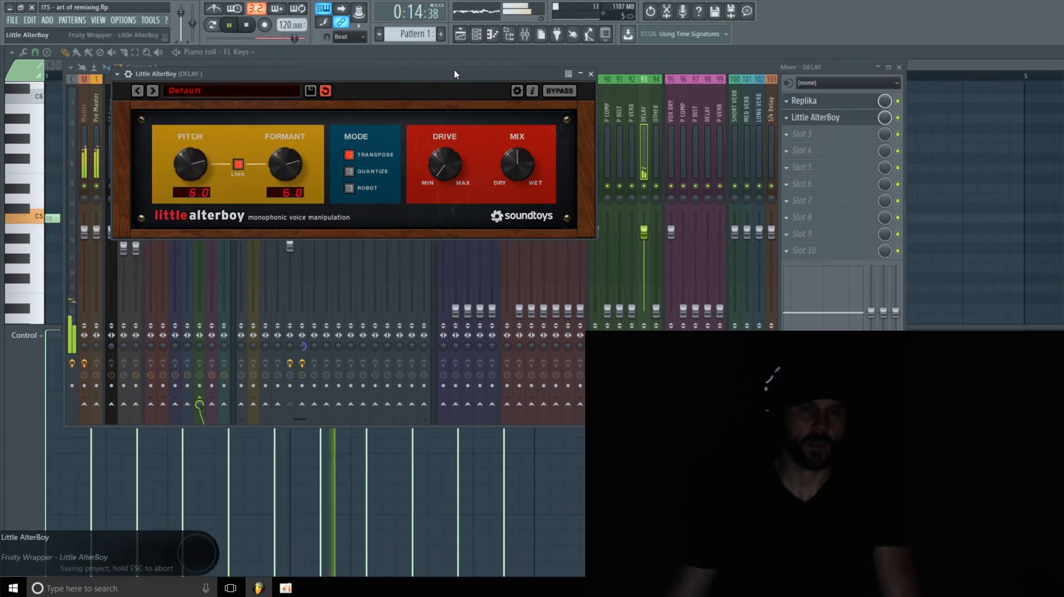
pyautogui.moveTo(452, 81); pyautogui.dragTo(472, 146)
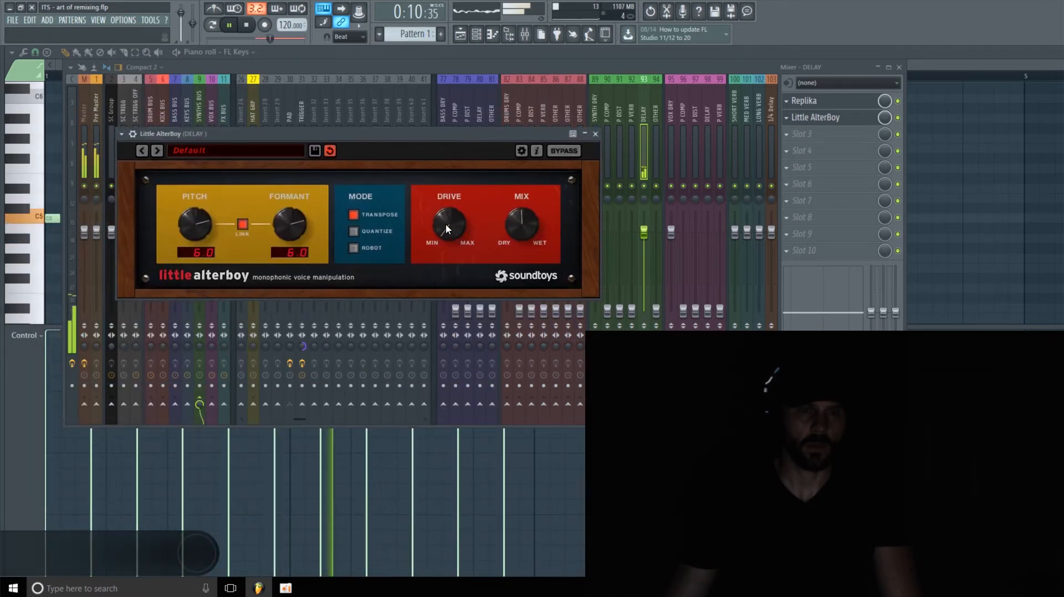
pyautogui.moveTo(529, 205); pyautogui.dragTo(538, 192)
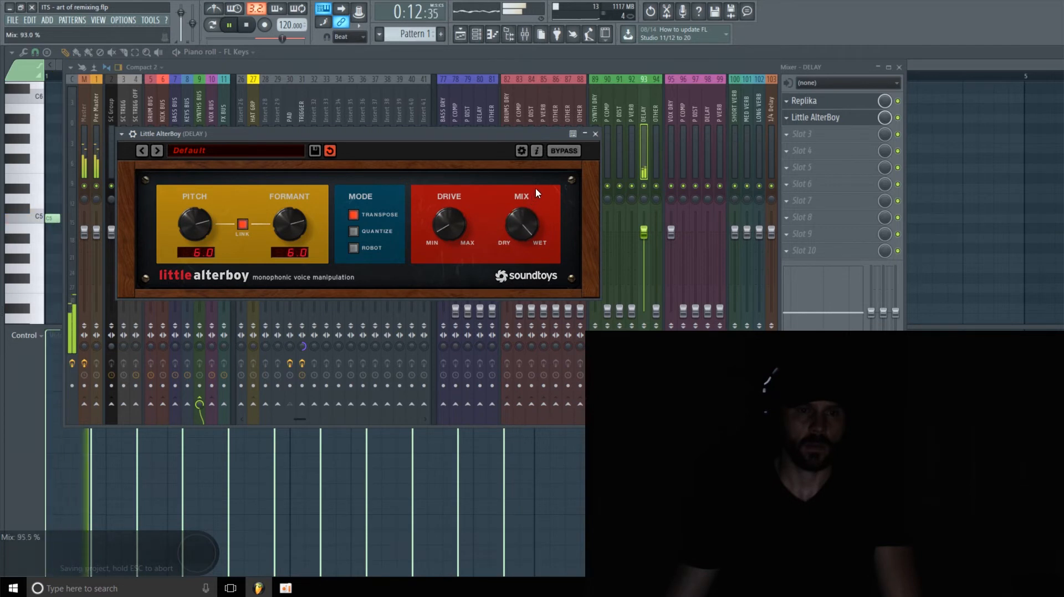
# - Try Little AlterBoy's formant unlinked at 5.5 semitones, relink it to pitch and set both to 7.0
pyautogui.moveTo(301, 235); pyautogui.dragTo(298, 232)
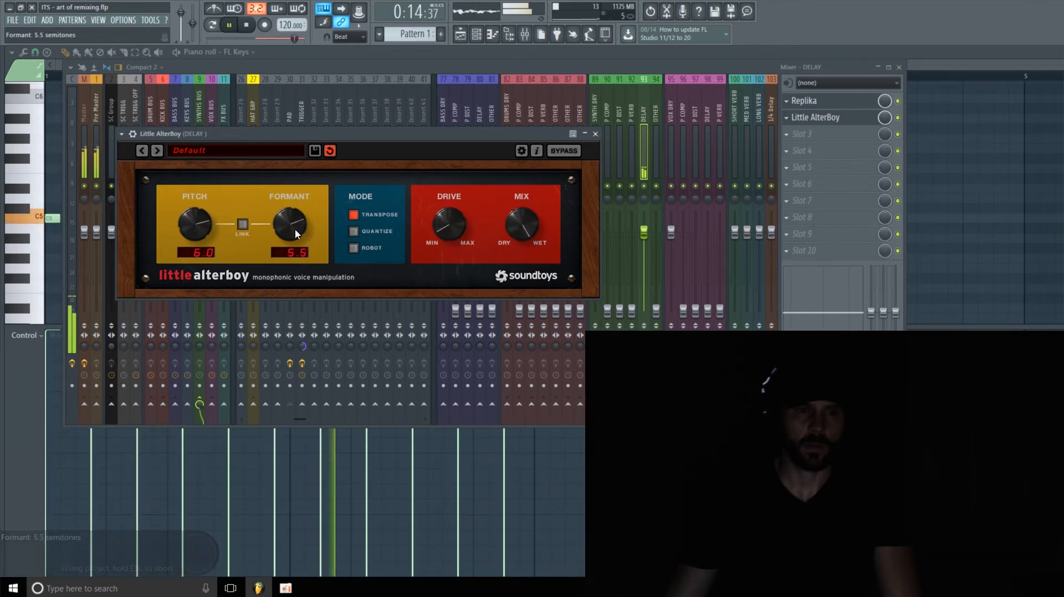
pyautogui.click(243, 225)
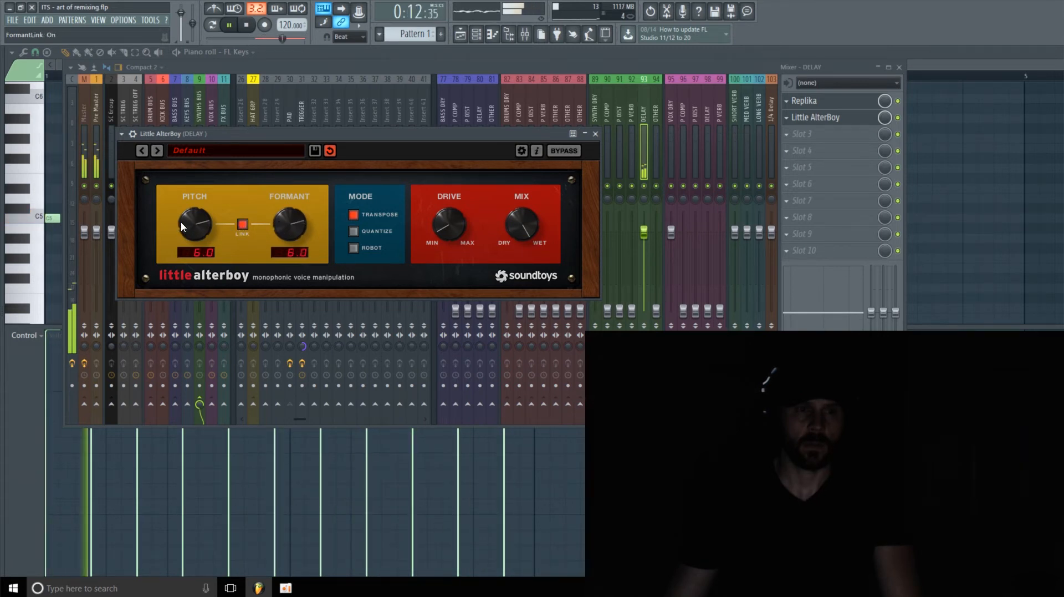
pyautogui.moveTo(189, 219); pyautogui.dragTo(191, 221)
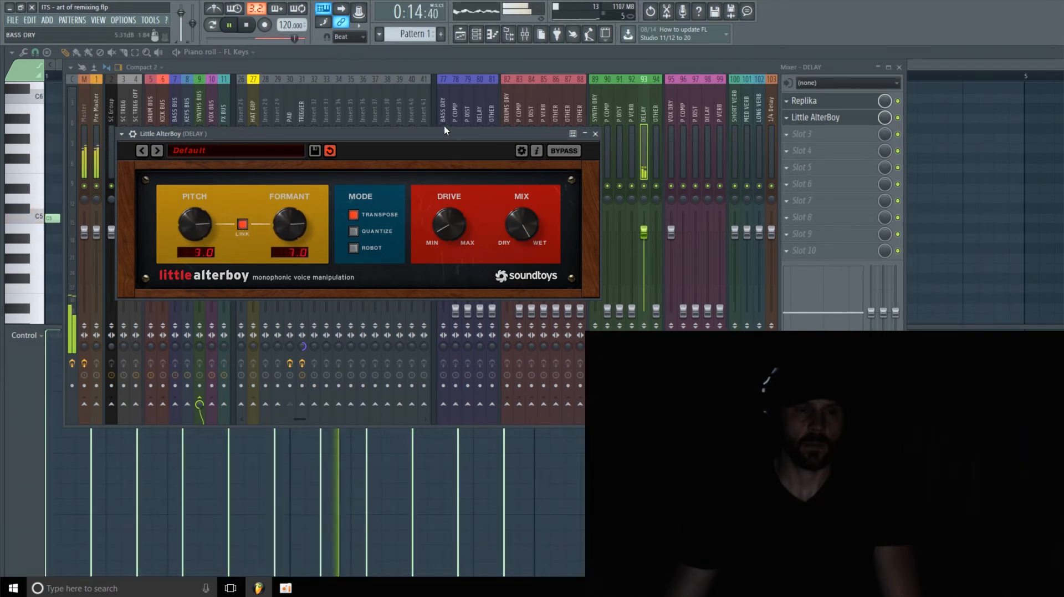
pyautogui.moveTo(444, 131); pyautogui.dragTo(447, 64)
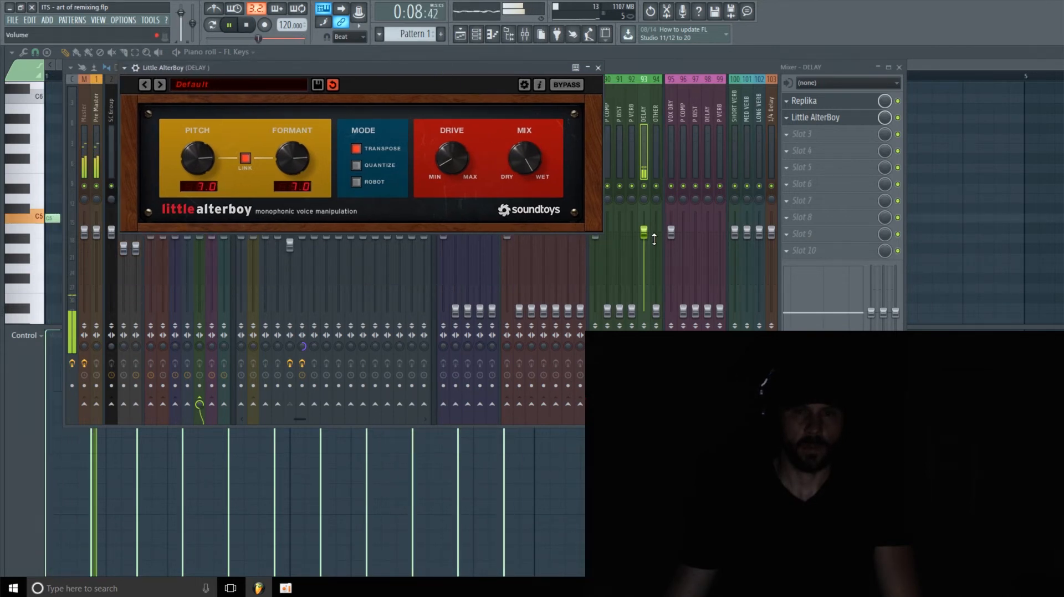
# - Load Fruity Reeverb 2 into slot 3 of the DELAY track and move its window up
pyautogui.click(821, 134)
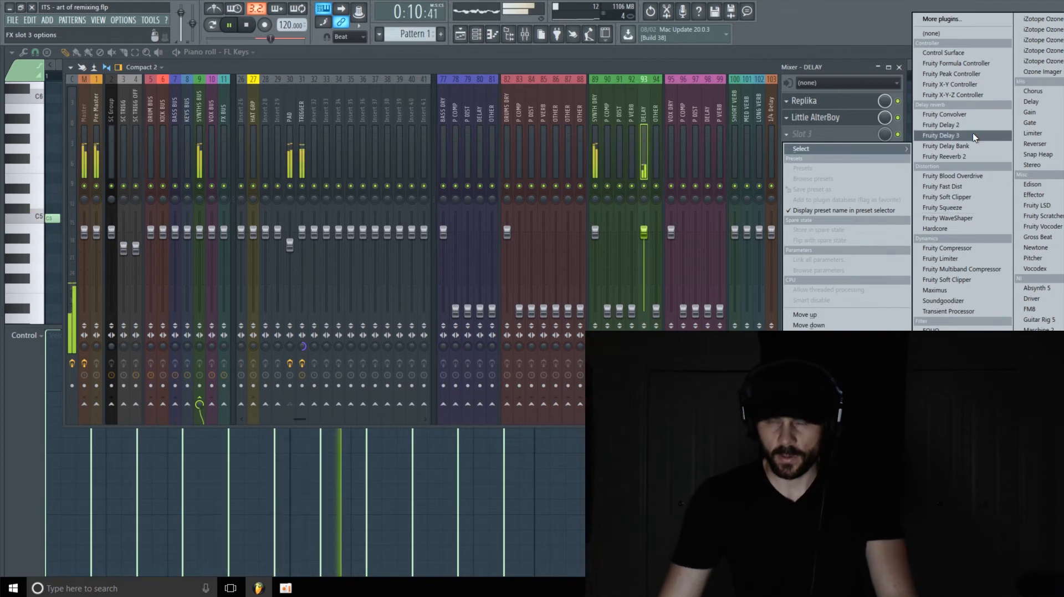
pyautogui.click(965, 156)
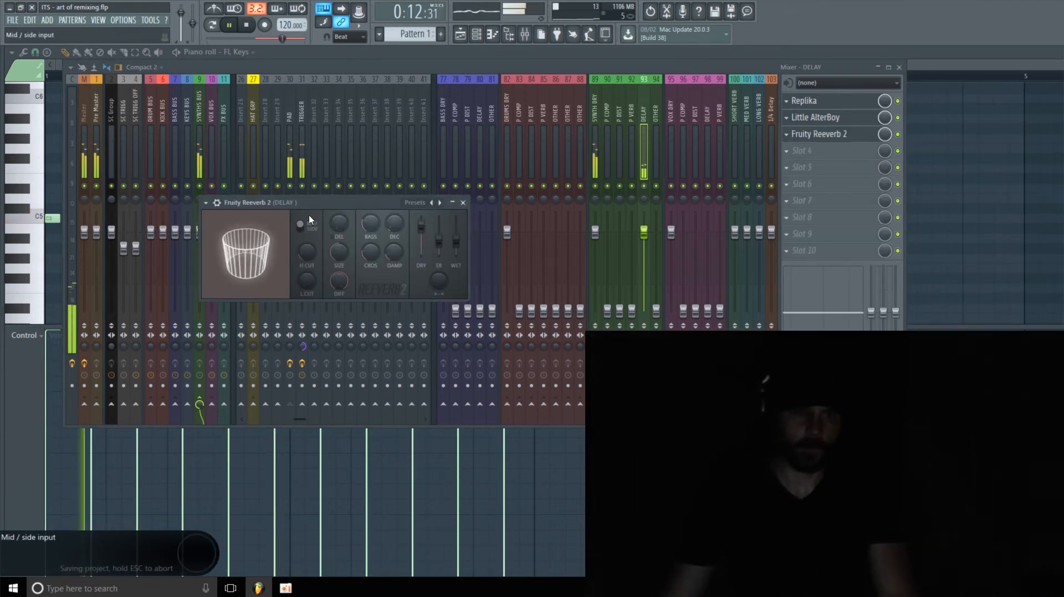
pyautogui.moveTo(256, 239); pyautogui.dragTo(267, 162)
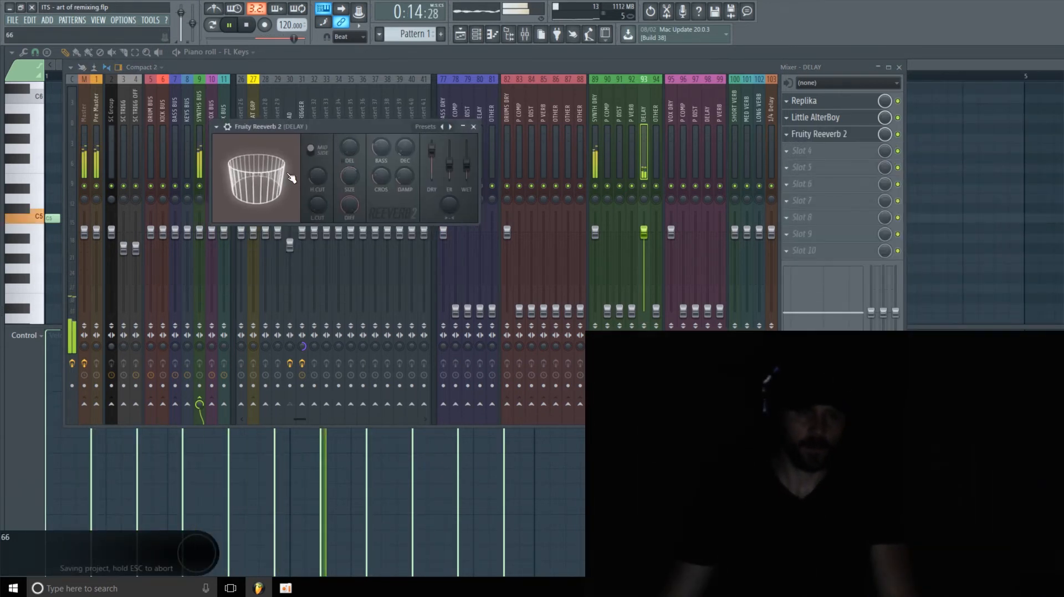
# - Set the reverb to 2.3 sec decay, 70% wet level, room size 71 and 8.7 kHz high cut, and adjust the low cut
pyautogui.hotkey('ctrl', 's')
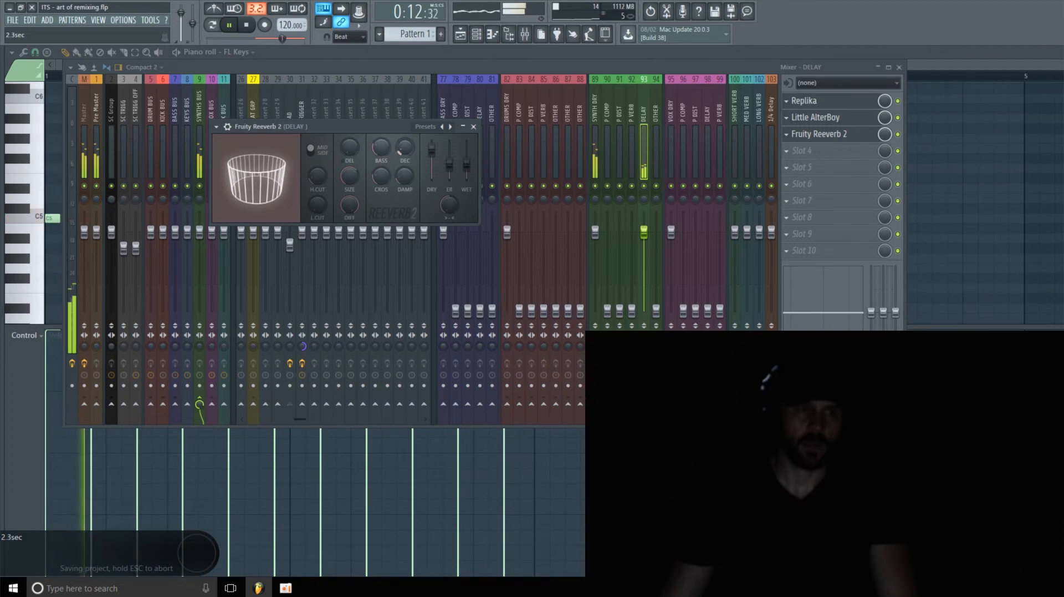
pyautogui.moveTo(399, 126); pyautogui.dragTo(395, 86)
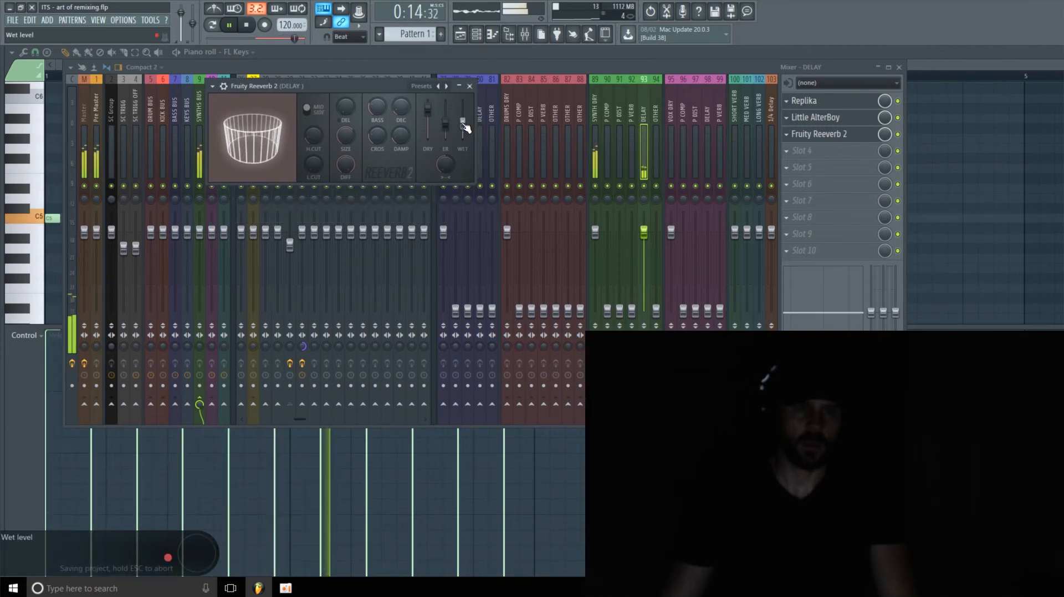
pyautogui.moveTo(463, 123); pyautogui.dragTo(463, 117)
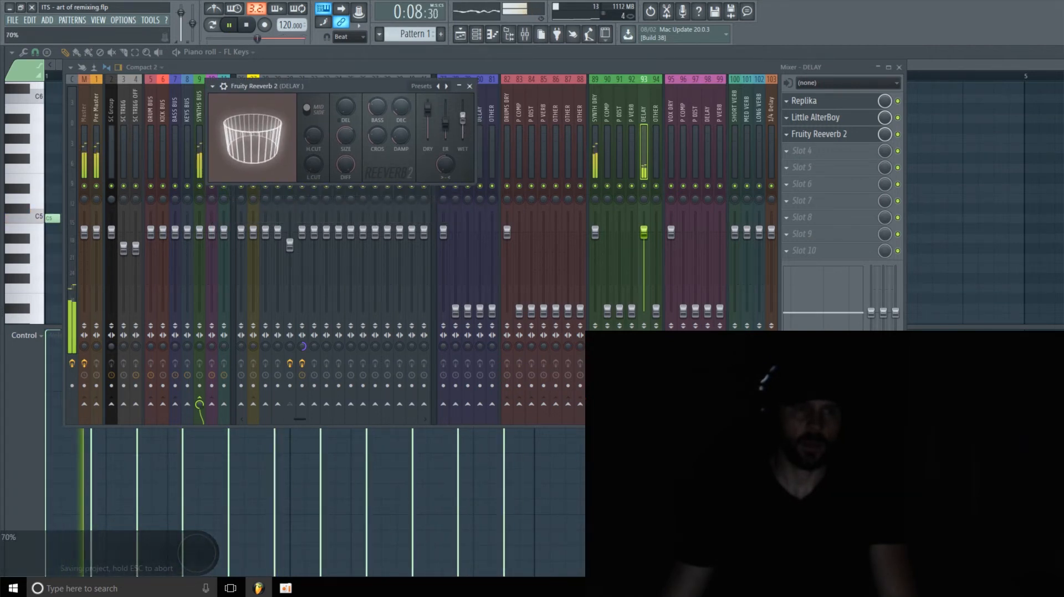
pyautogui.moveTo(345, 136); pyautogui.dragTo(345, 132)
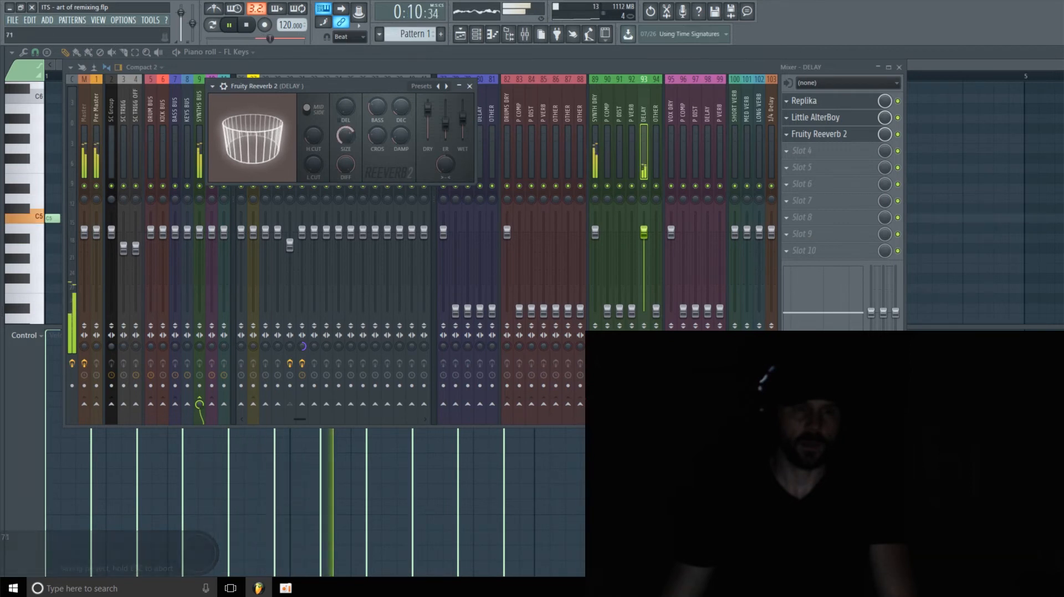
pyautogui.moveTo(314, 165)
pyautogui.mouseDown()
pyautogui.moveTo(314, 133)
pyautogui.moveTo(314, 146)
pyautogui.mouseUp()
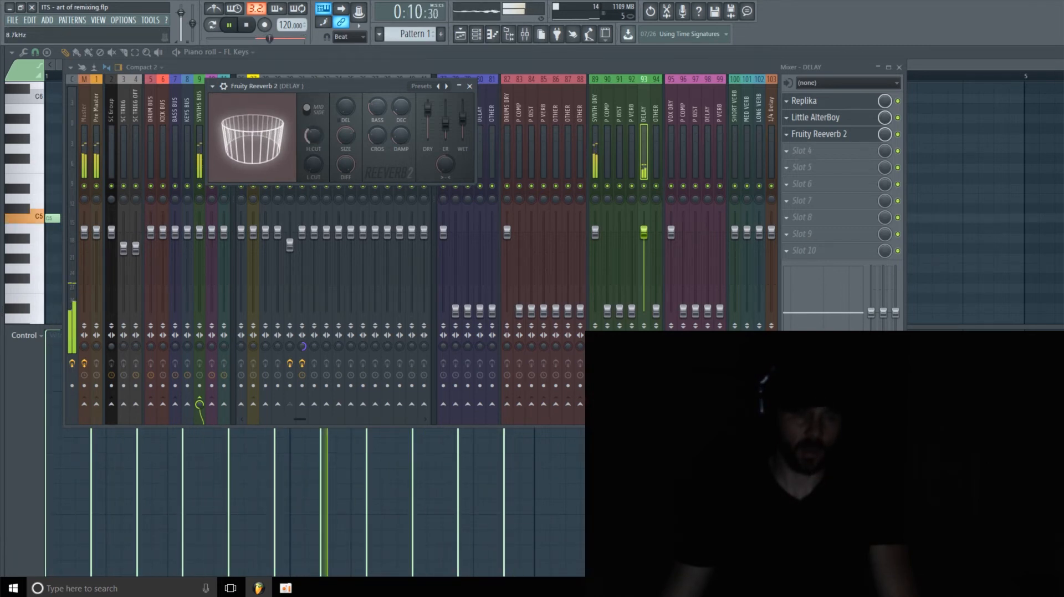
pyautogui.moveTo(313, 135); pyautogui.dragTo(313, 135)
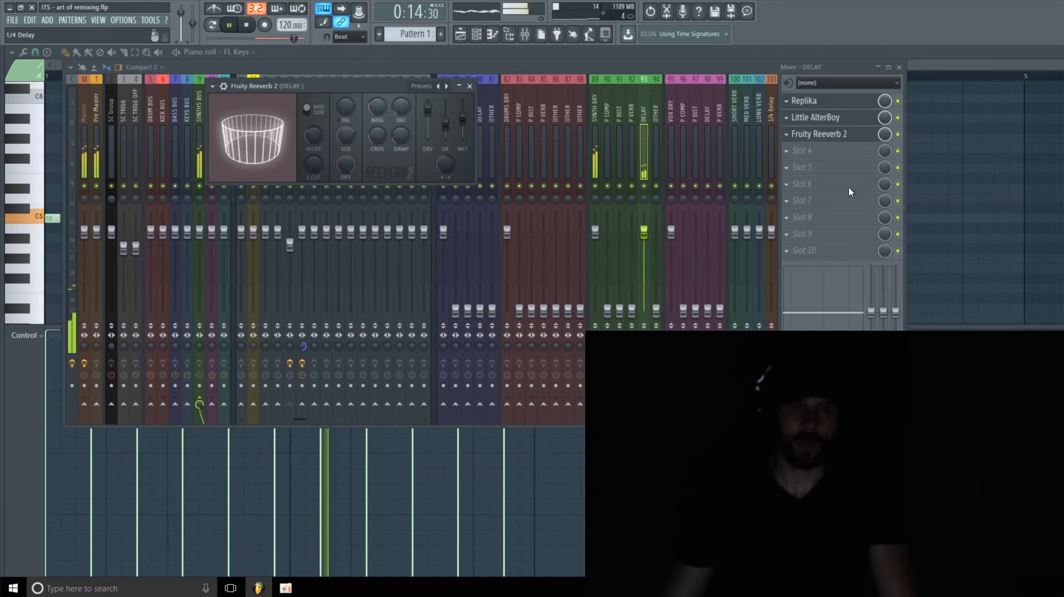
# - Load Fruity Parametric EQ 2 into slot 4 and lower band 1 to -18 dB at about 292 Hz and band 7 to cut the highs
pyautogui.click(822, 156)
pyautogui.moveTo(830, 164)
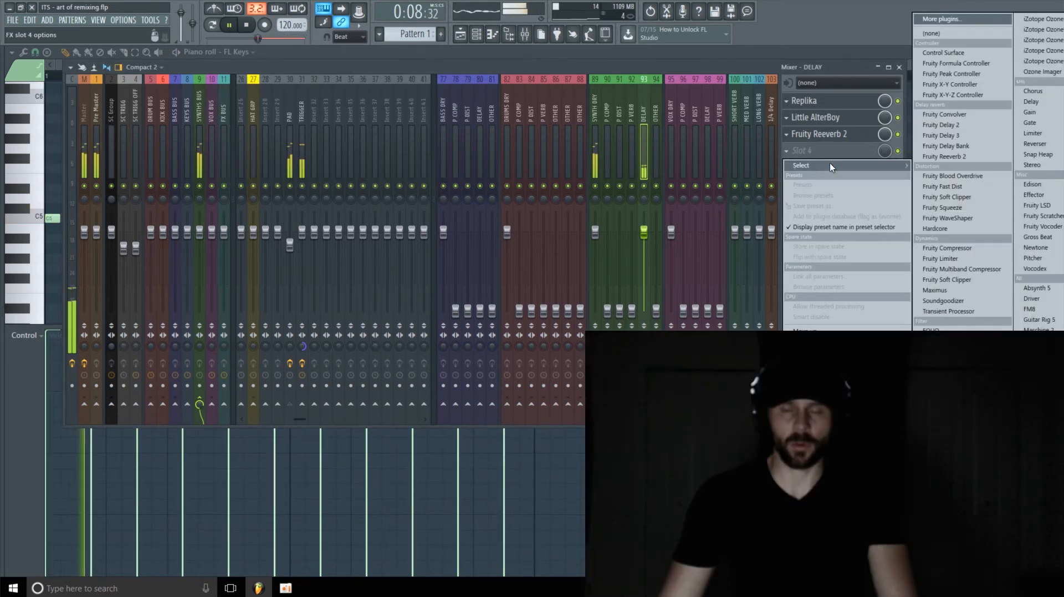
pyautogui.click(949, 393)
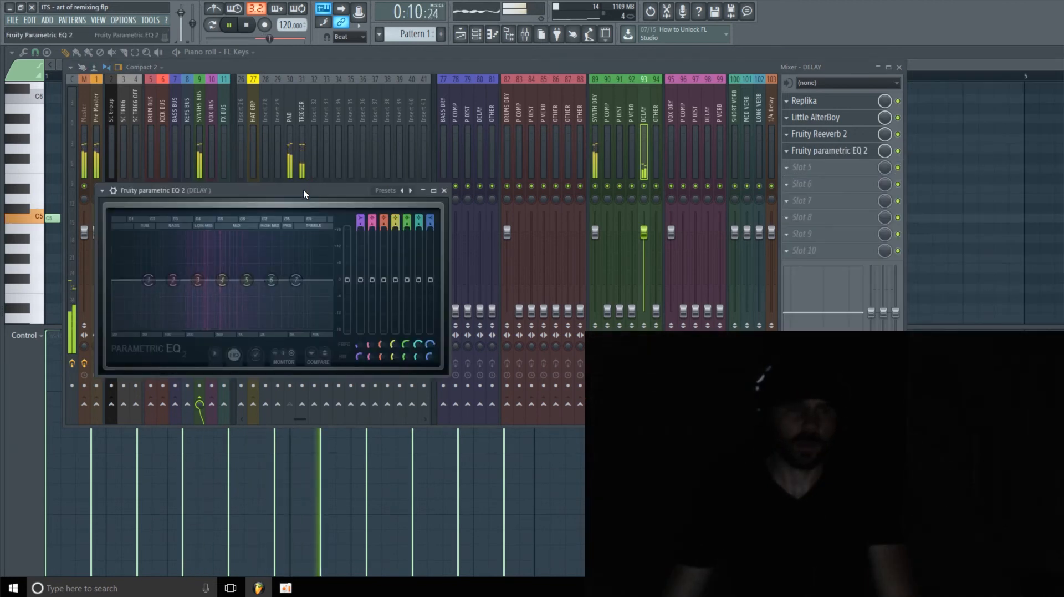
pyautogui.moveTo(304, 190); pyautogui.dragTo(370, 47)
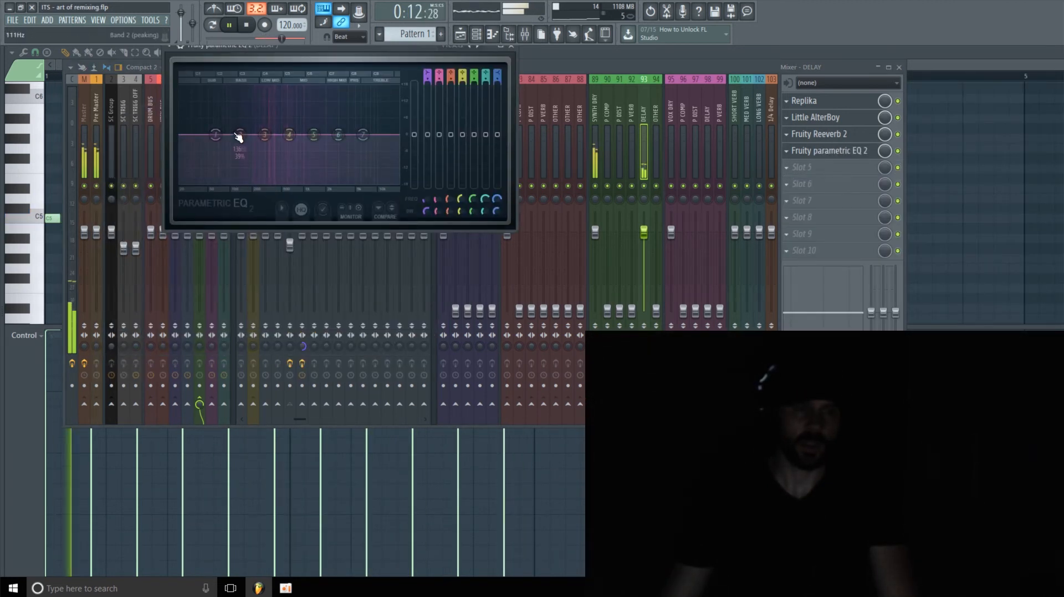
pyautogui.moveTo(217, 137); pyautogui.dragTo(250, 182)
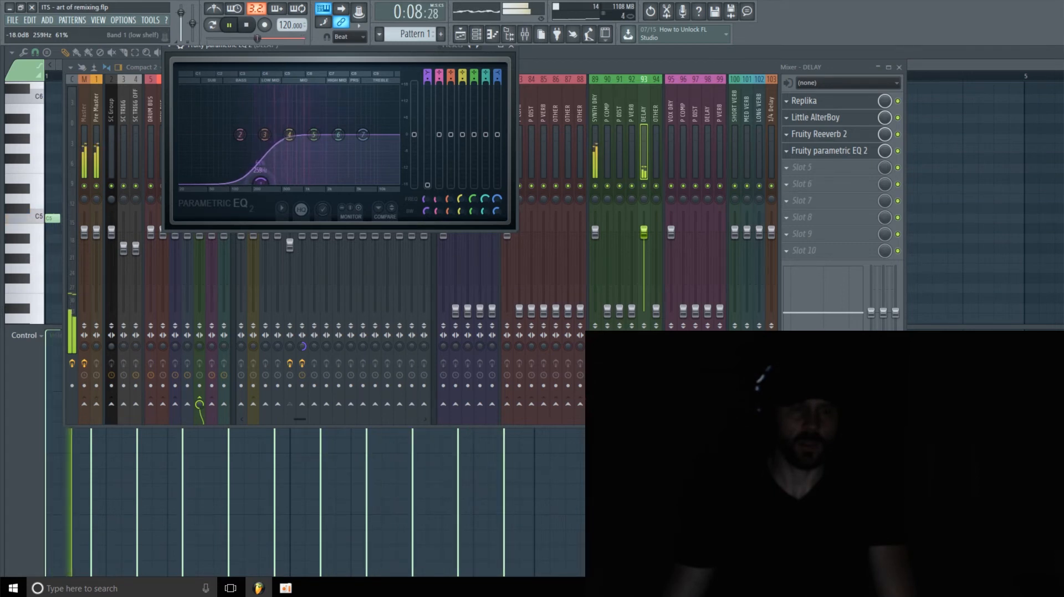
pyautogui.moveTo(363, 134); pyautogui.dragTo(367, 182)
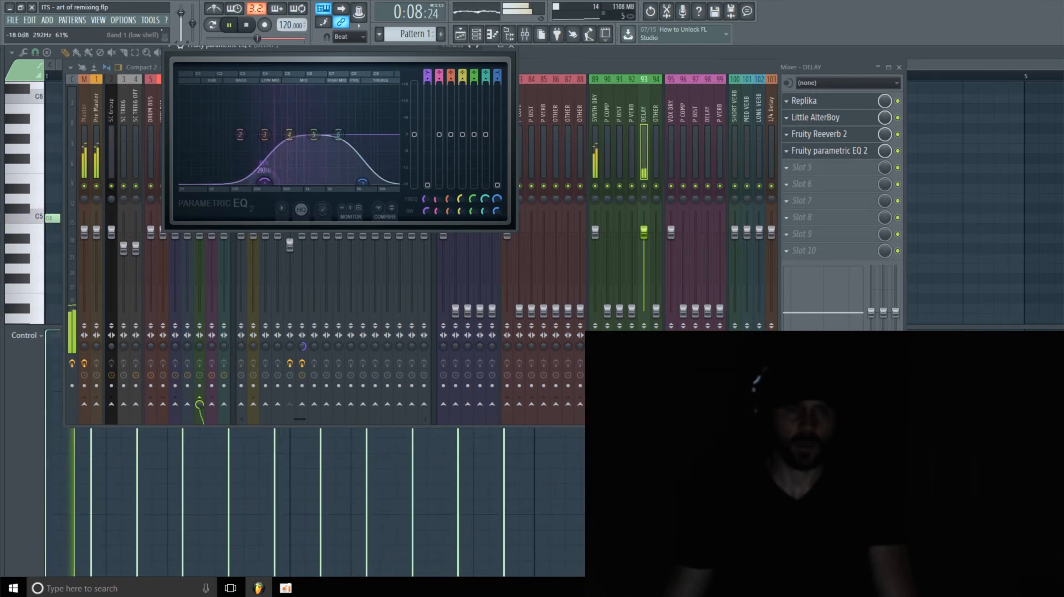
# - Move the EQ to slot 5, insert Driver in slot 4 with its resonance at 0.6, and close the Driver window
pyautogui.moveTo(840, 158); pyautogui.dragTo(841, 172)
pyautogui.click(831, 159)
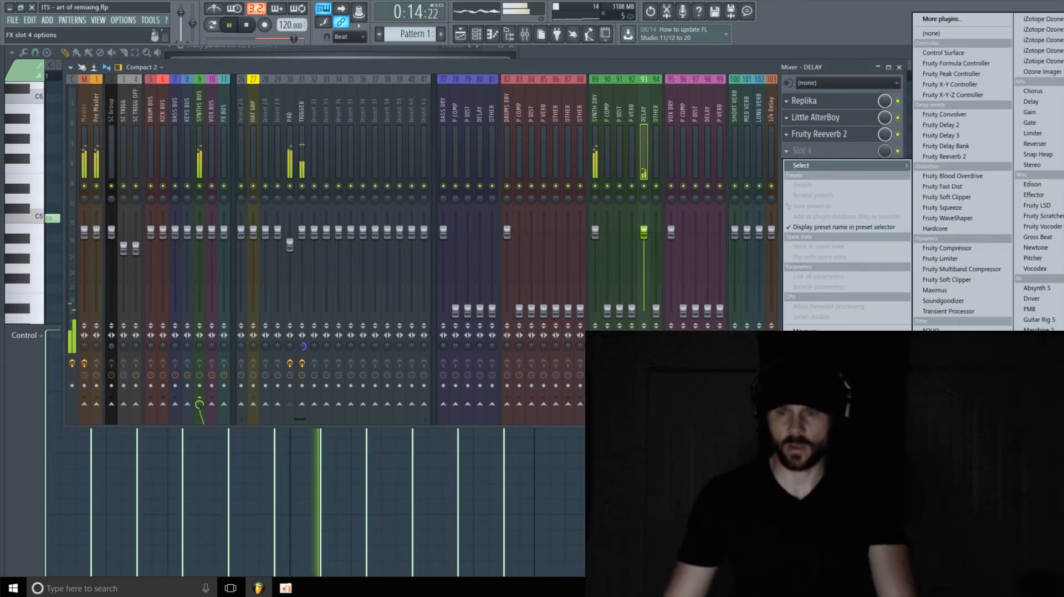
pyautogui.click(1047, 300)
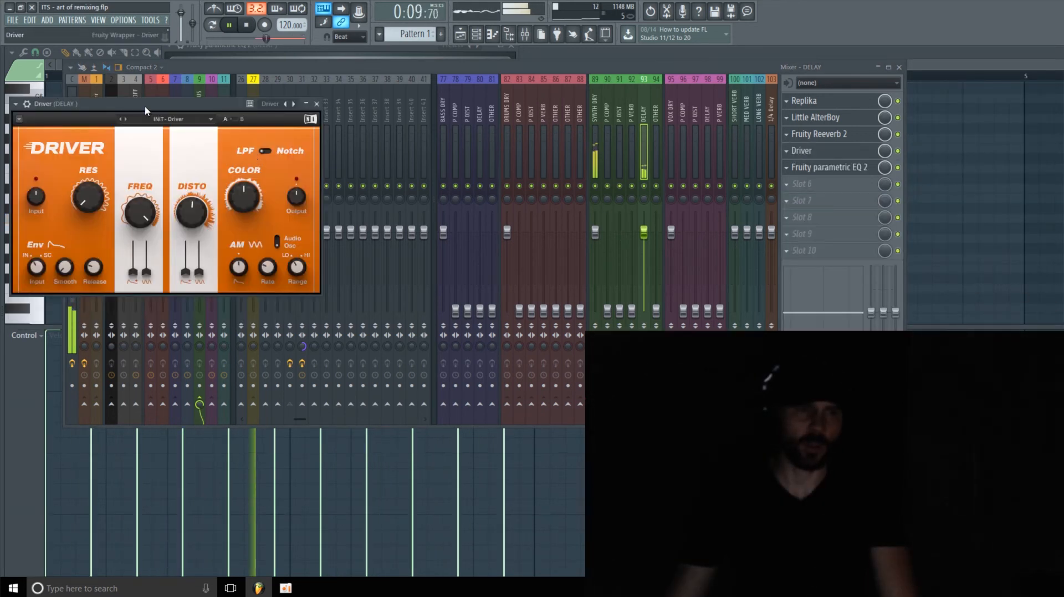
pyautogui.moveTo(144, 106); pyautogui.dragTo(243, 80)
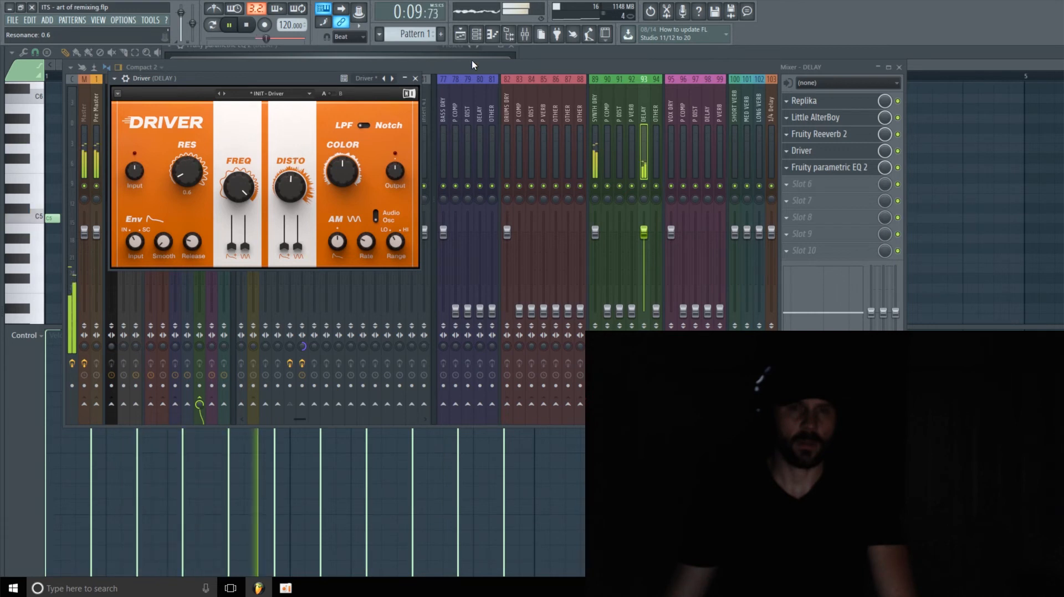
pyautogui.click(501, 71)
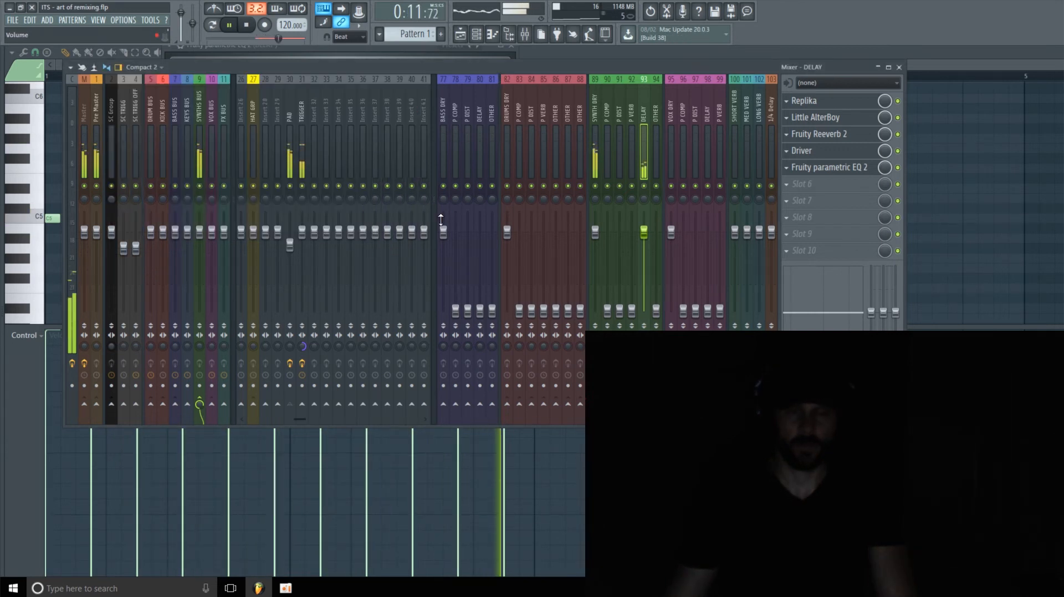
# - Load ShaperBox into slot 10 of the DELAY track, add a Volume shaper and apply the fourth Ducking curve preset
pyautogui.click(843, 251)
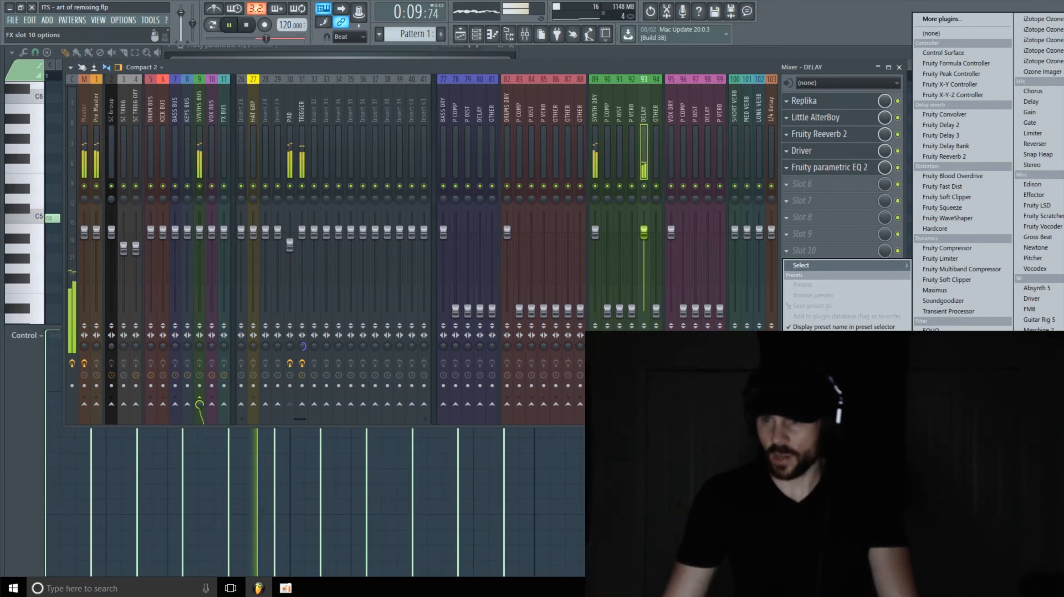
pyautogui.click(1036, 466)
pyautogui.moveTo(720, 105); pyautogui.dragTo(489, 78)
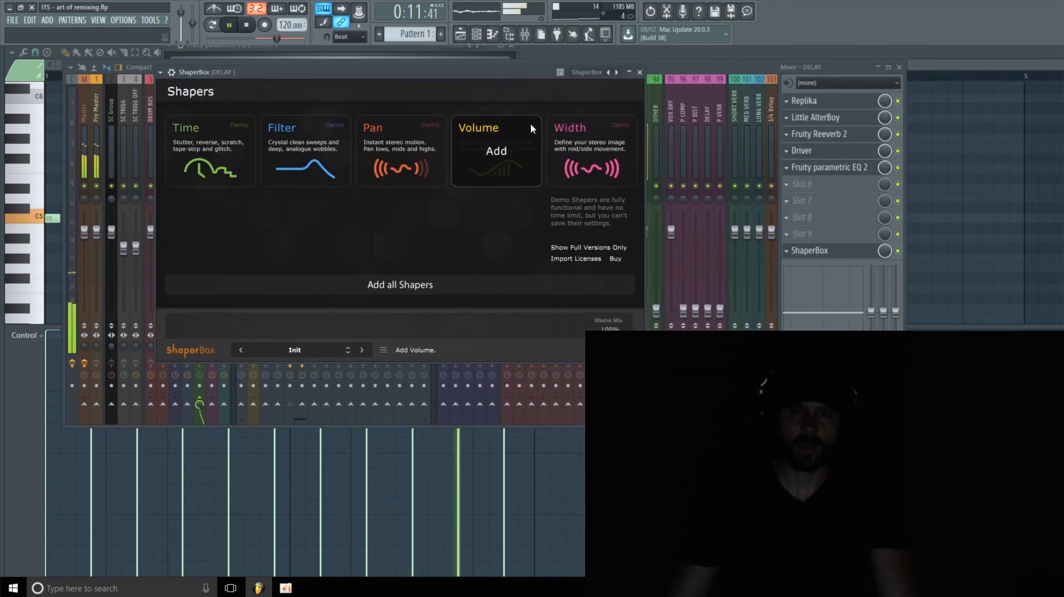
pyautogui.click(527, 145)
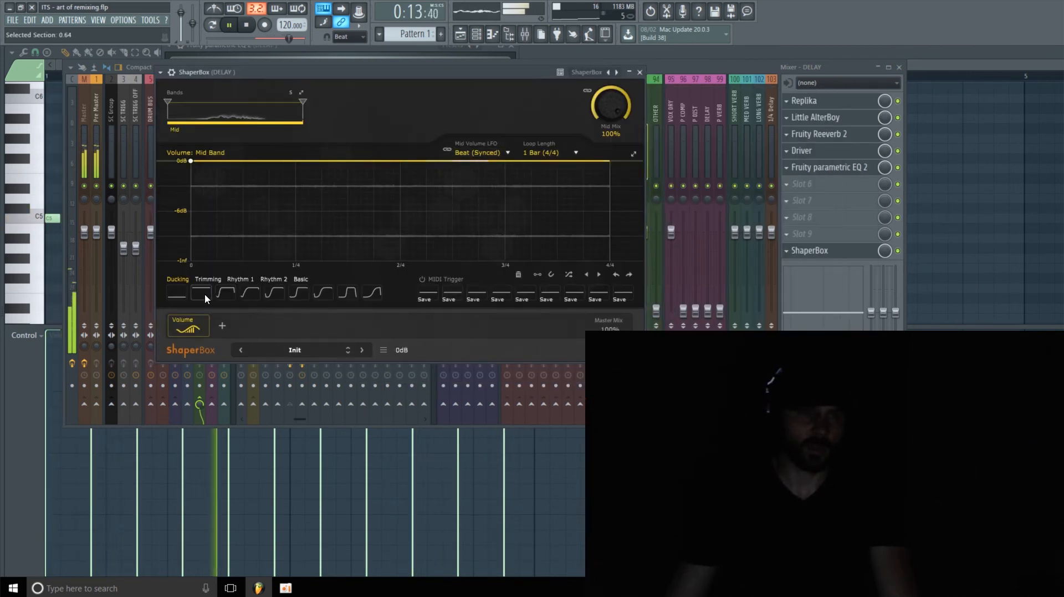
pyautogui.click(250, 294)
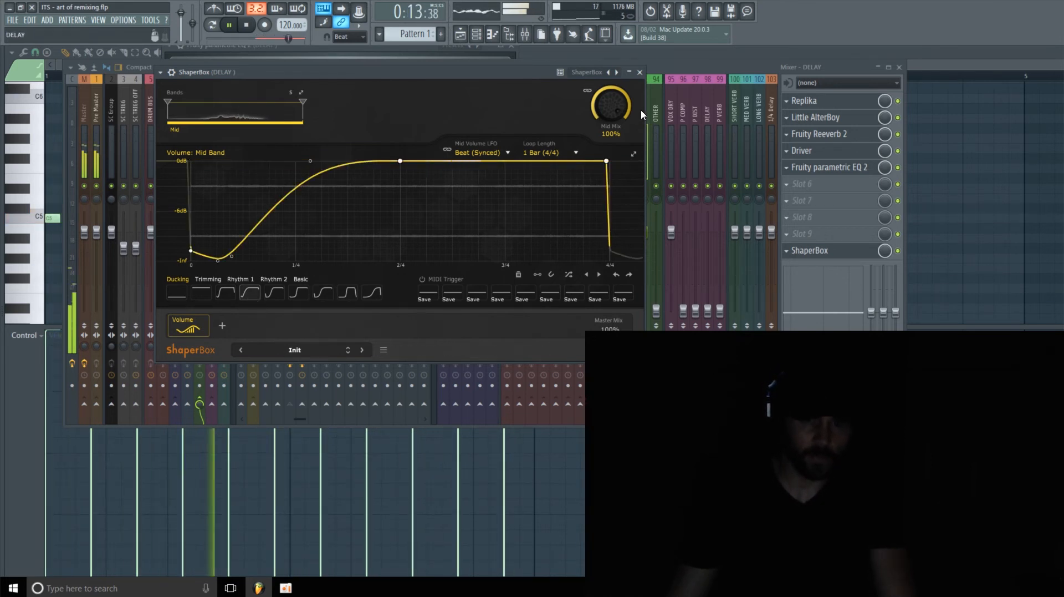
# - Set the ducking curve's loop length to 1/2 and its Mid Mix to 38%, and close the ShaperBox and Replika windows
pyautogui.click(556, 152)
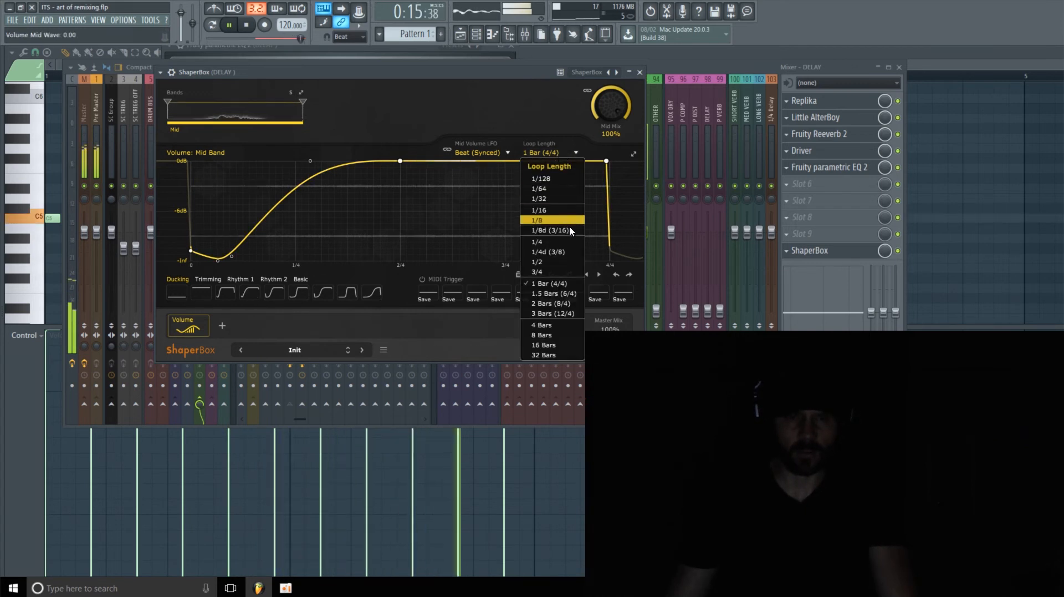
pyautogui.click(556, 262)
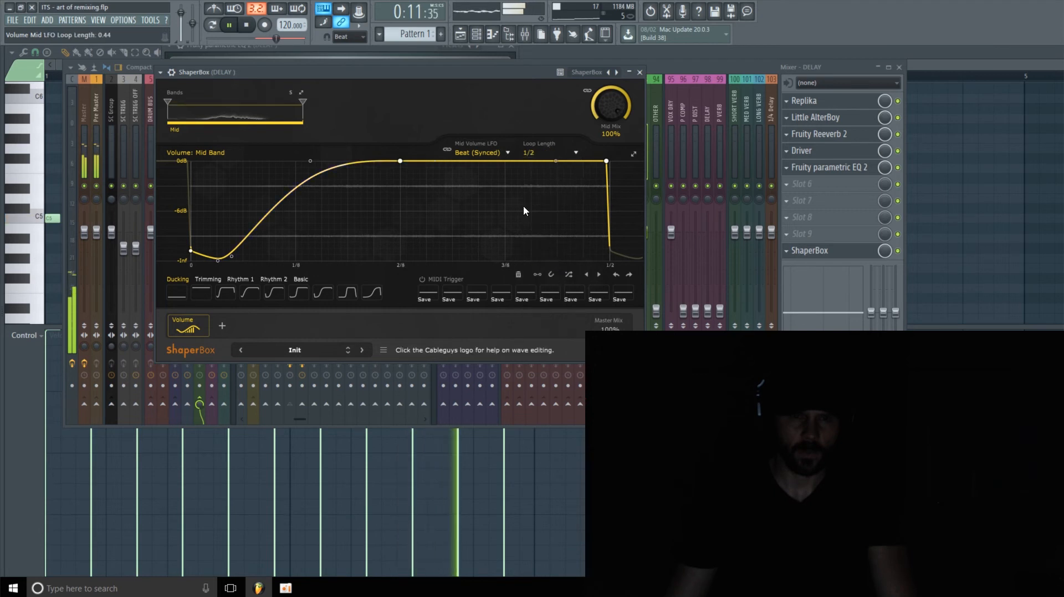
pyautogui.moveTo(498, 71); pyautogui.dragTo(456, 66)
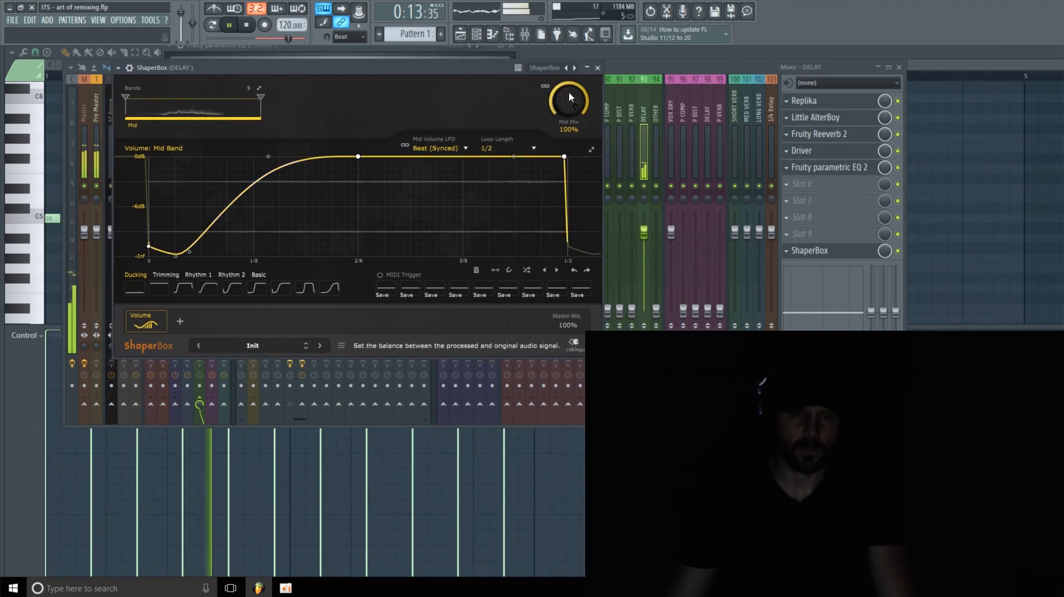
pyautogui.moveTo(568, 91); pyautogui.dragTo(569, 125)
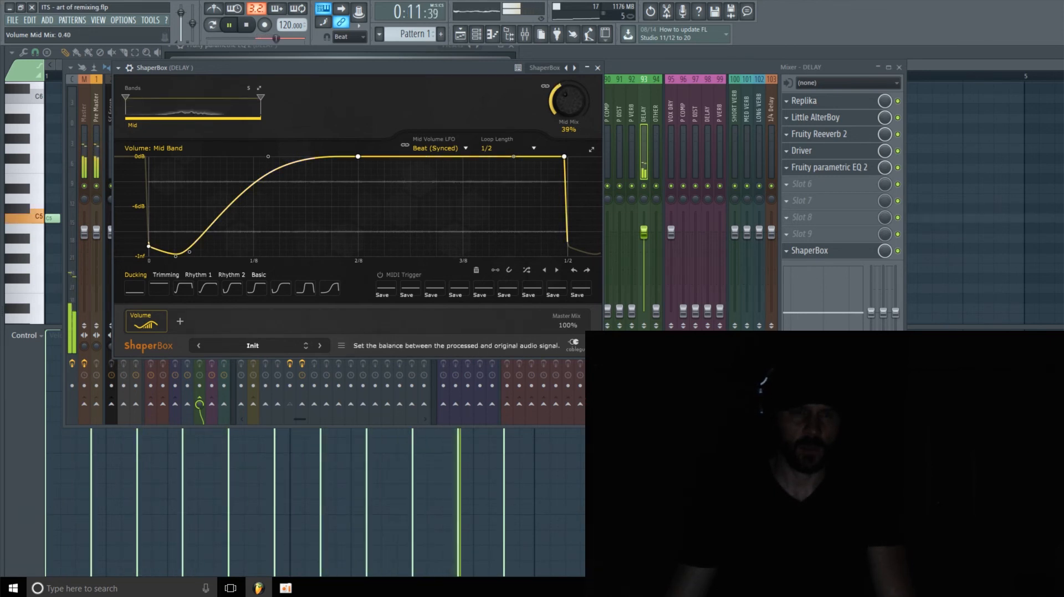
pyautogui.click(598, 68)
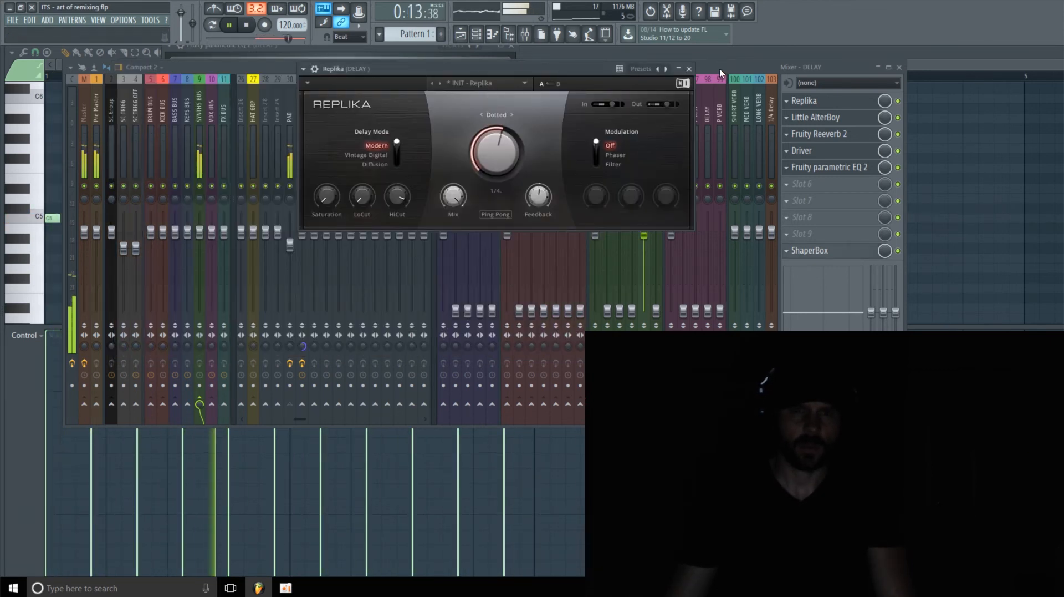
pyautogui.click(689, 68)
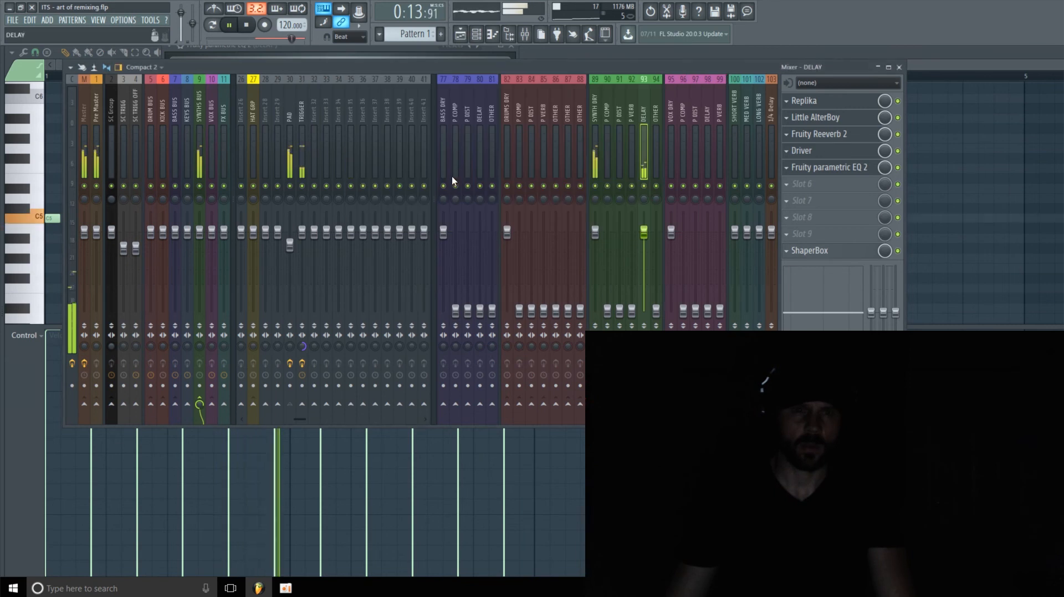
# - Reopen ShaperBox on the DELAY track and reduce its Mid Mix to about 30%
pyautogui.click(289, 111)
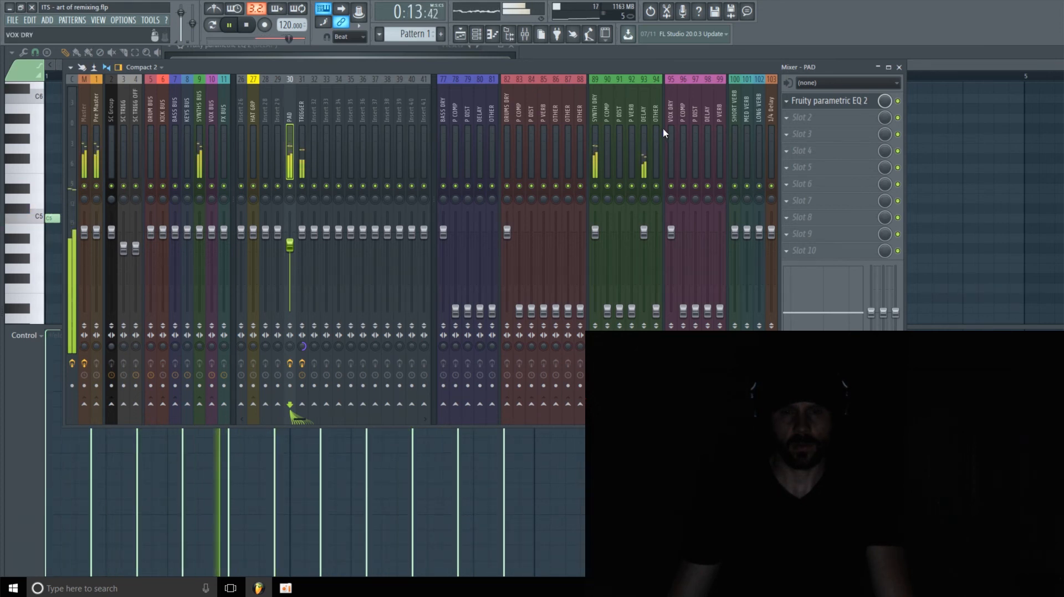
pyautogui.click(643, 113)
pyautogui.click(809, 252)
pyautogui.click(850, 257)
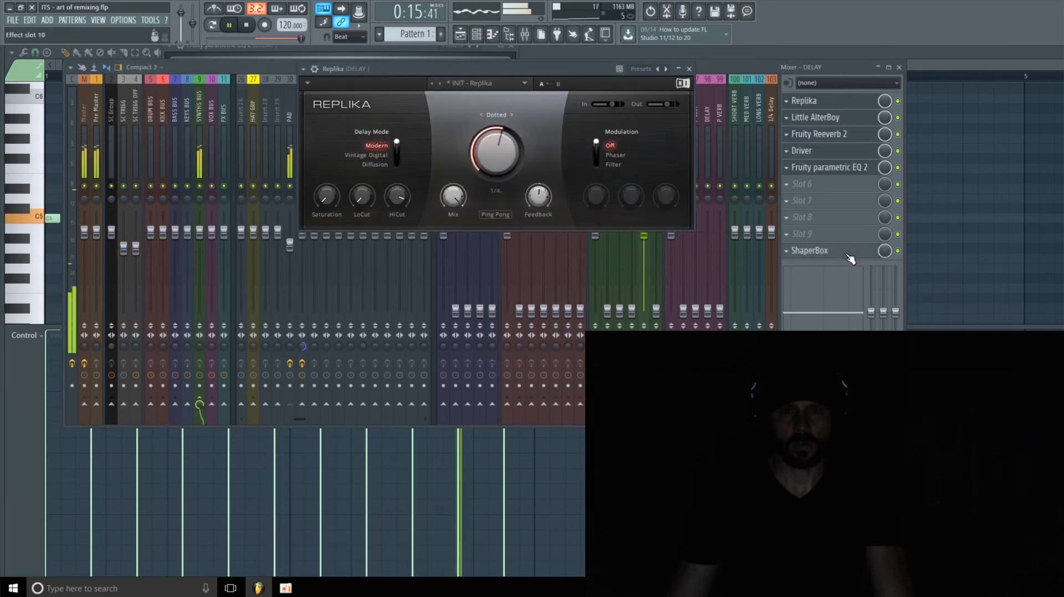
pyautogui.click(850, 256)
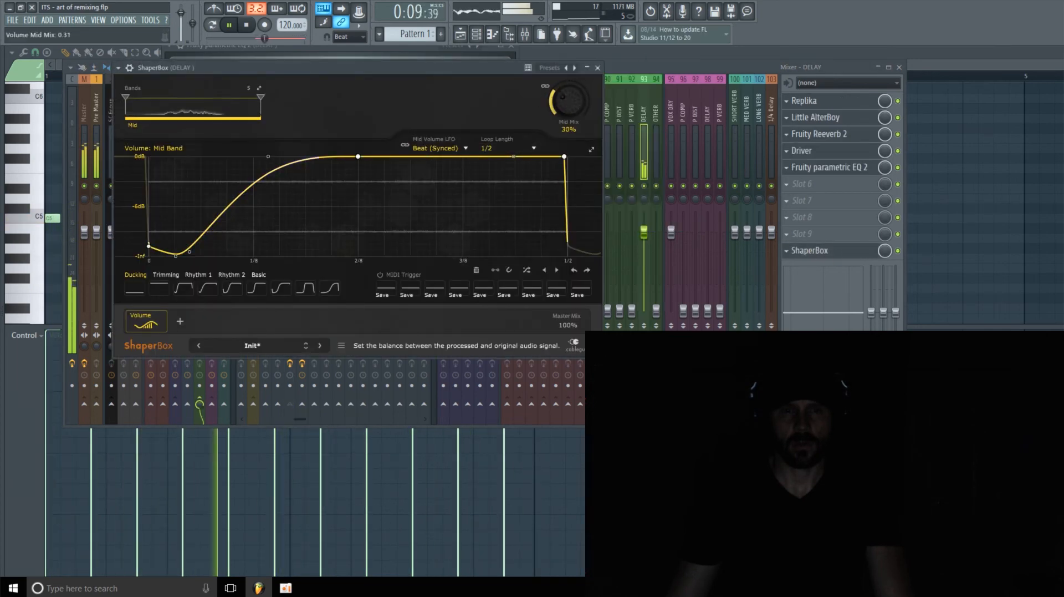
pyautogui.moveTo(568, 100); pyautogui.dragTo(568, 102)
pyautogui.click(659, 71)
# - Open the PAD track's Fruity Parametric EQ 2 and arrange its window and the mixer so the EQ curve stays in view
pyautogui.click(290, 114)
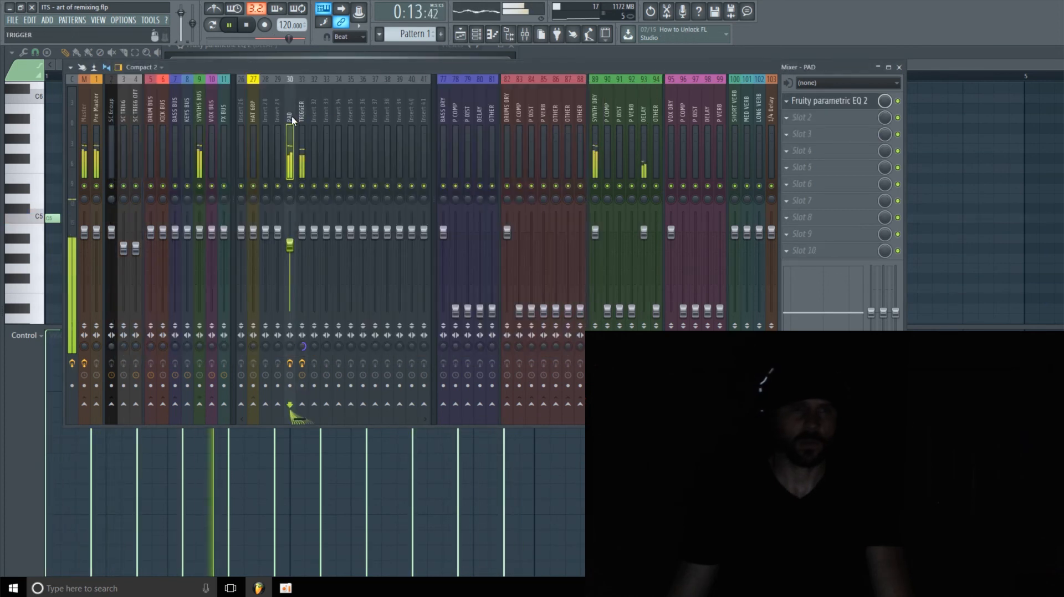
pyautogui.moveTo(644, 415)
pyautogui.mouseDown()
pyautogui.moveTo(644, 430)
pyautogui.moveTo(644, 419)
pyautogui.mouseUp()
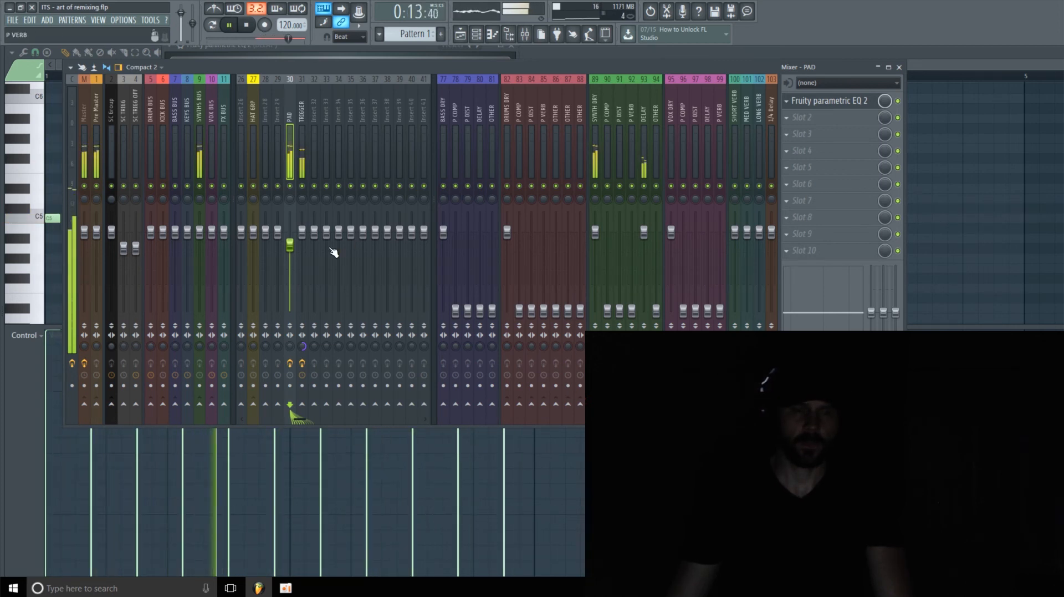
pyautogui.click(829, 100)
pyautogui.moveTo(541, 69); pyautogui.dragTo(630, 75)
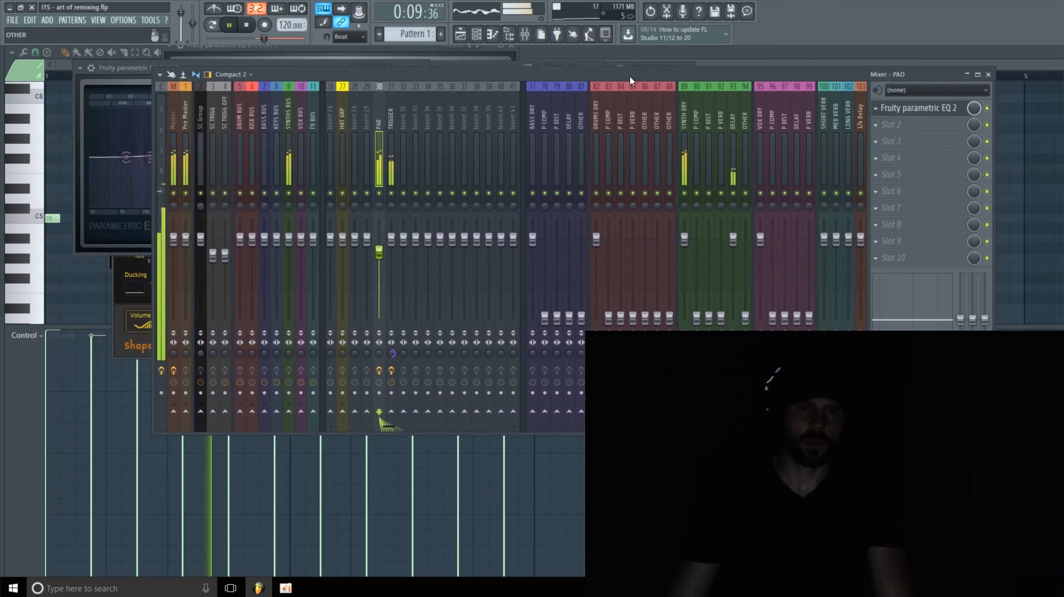
pyautogui.click(143, 70)
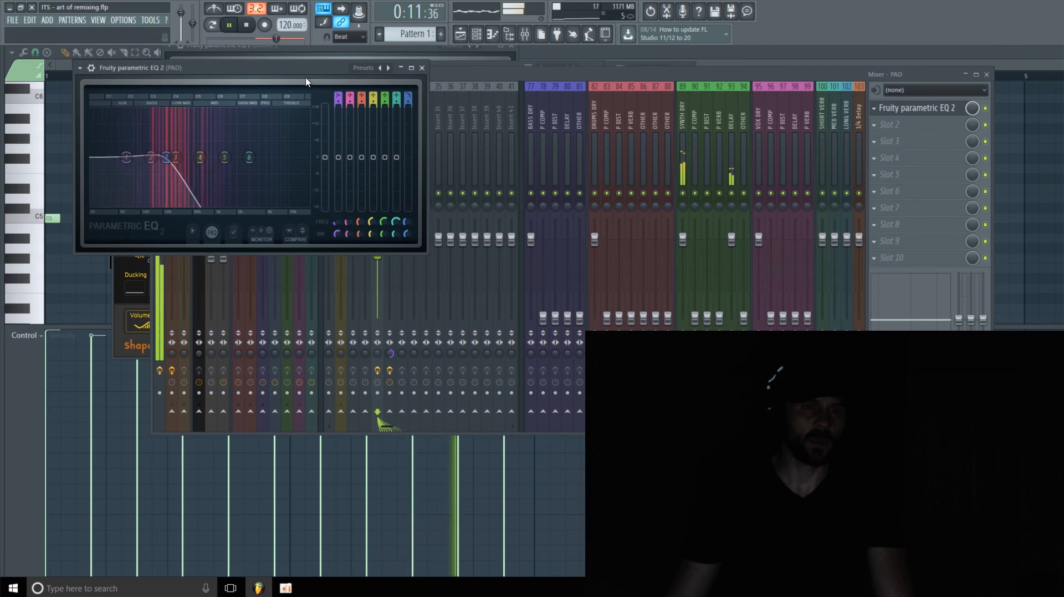
pyautogui.moveTo(270, 70); pyautogui.dragTo(209, 64)
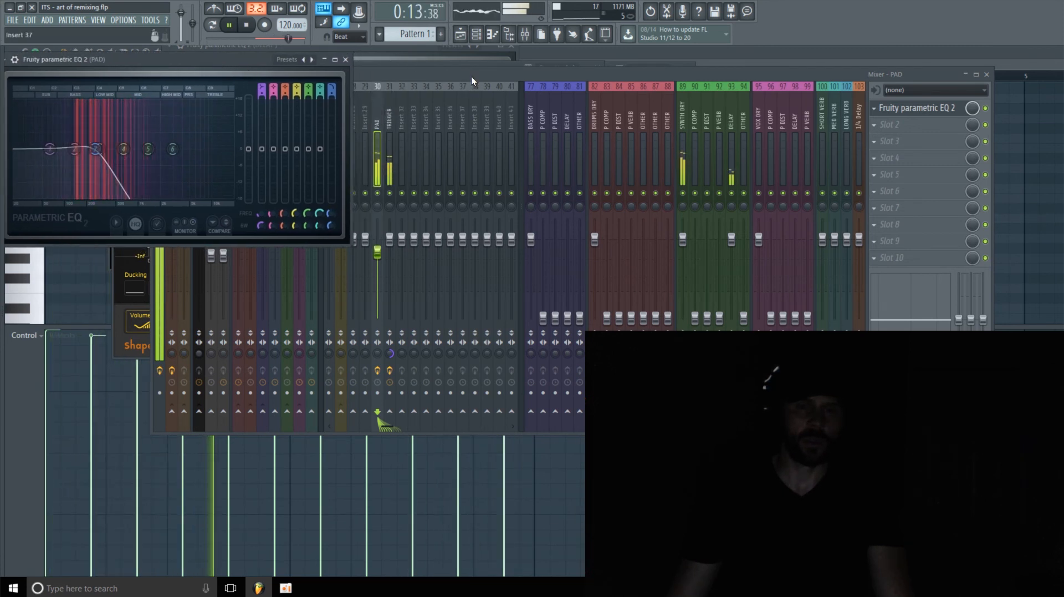
pyautogui.moveTo(471, 75); pyautogui.dragTo(531, 75)
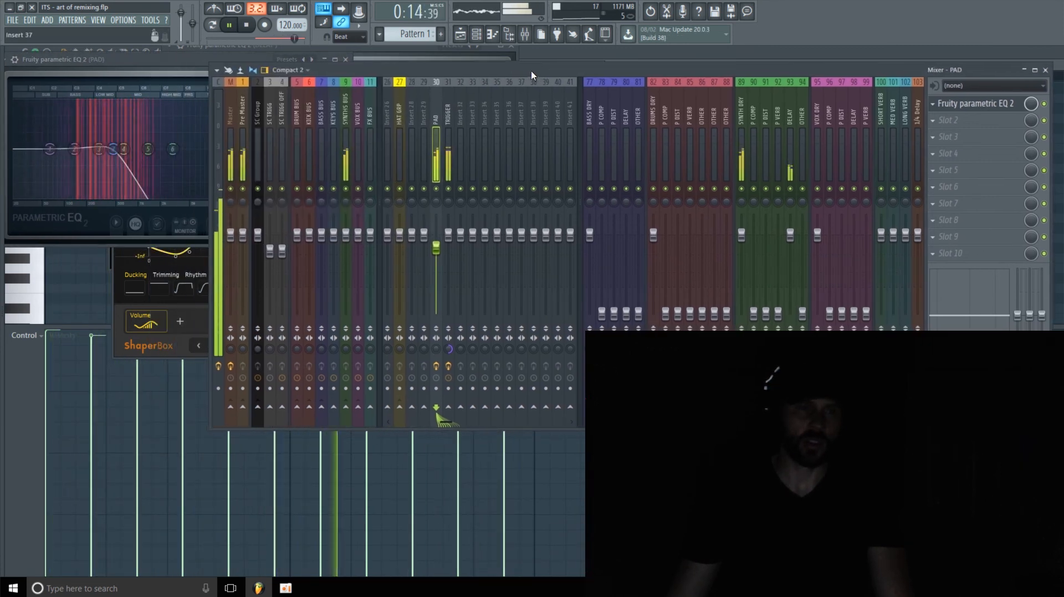
# - Open the TRIGGER track's Fruity Peak Controller beside the EQ, readjust its peak decay and lower its peak volume to about 15%
pyautogui.click(448, 119)
pyautogui.doubleClick(977, 106)
pyautogui.click(980, 106)
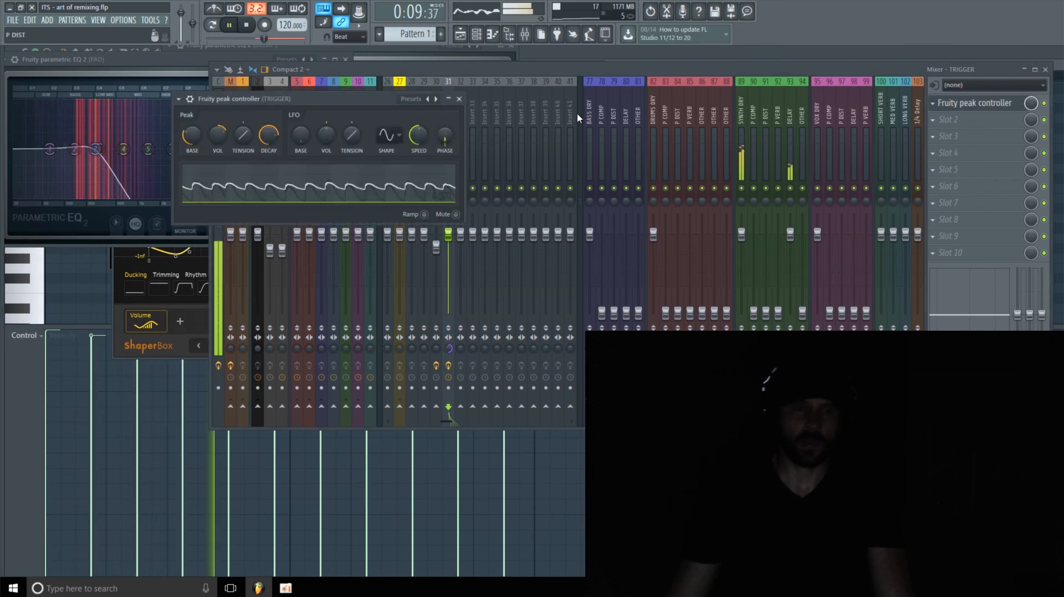
pyautogui.moveTo(358, 100); pyautogui.dragTo(597, 95)
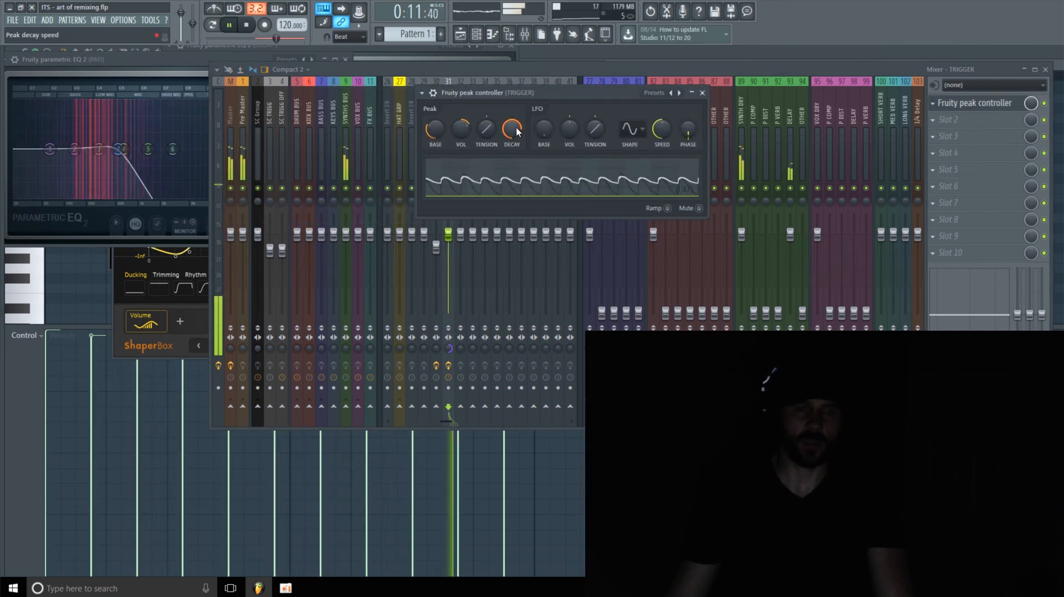
pyautogui.moveTo(511, 132); pyautogui.dragTo(511, 135)
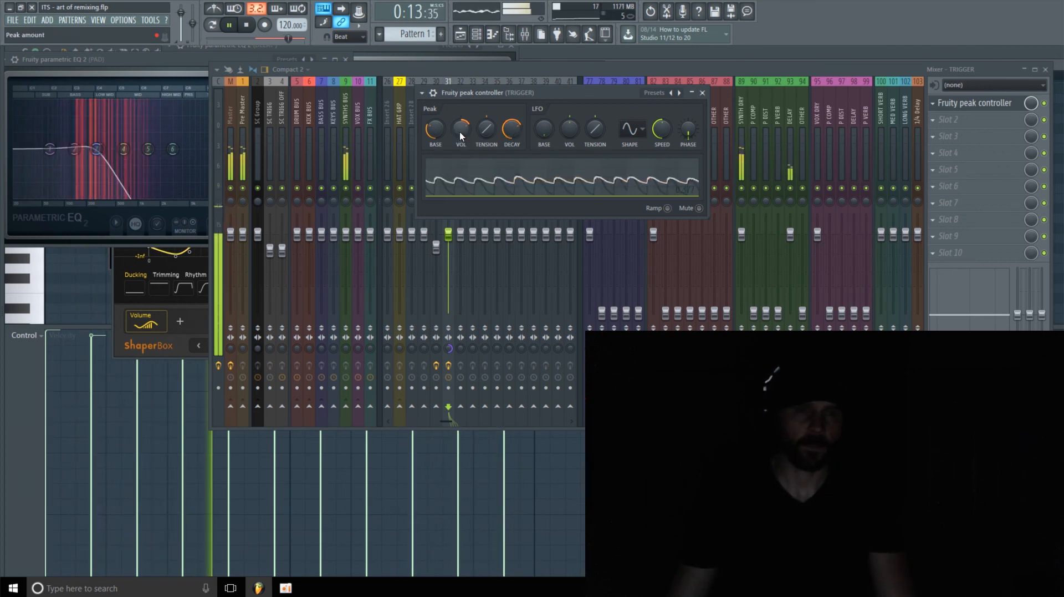
pyautogui.moveTo(462, 134); pyautogui.dragTo(461, 151)
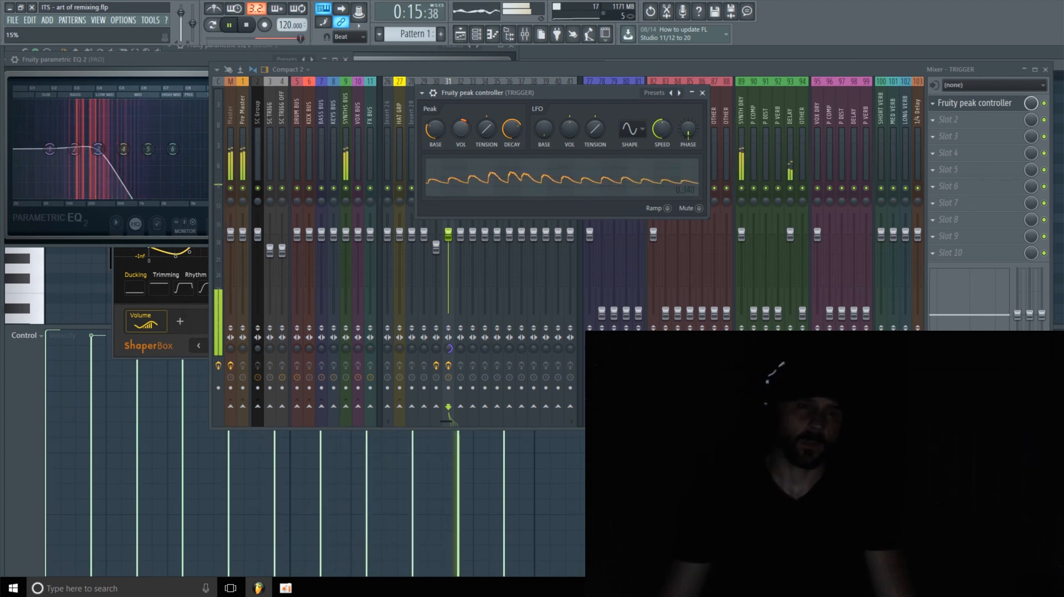
pyautogui.press('space')
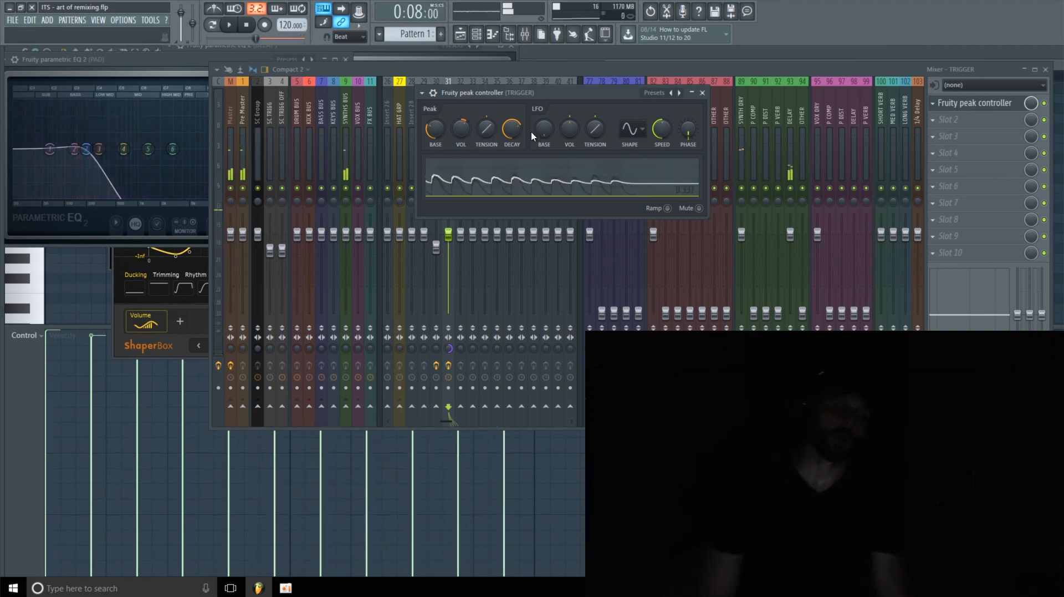